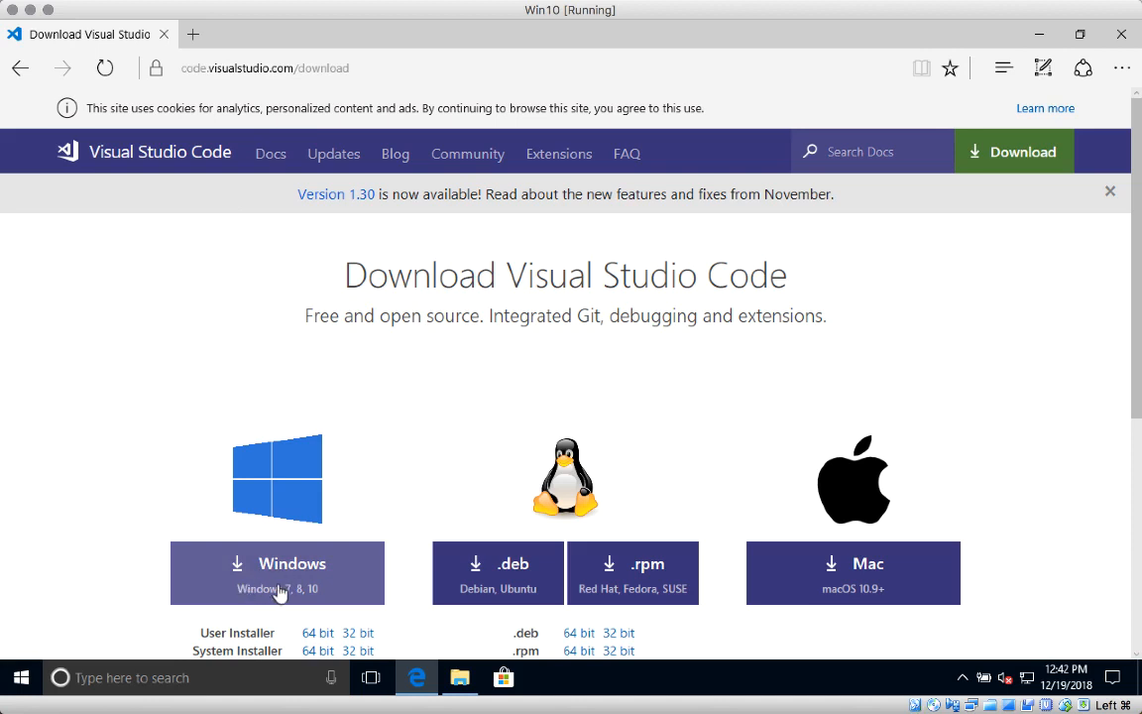
Switch to the Downloads folder in File Explorer and run the VSCodeUserSetup-x64-1.30.0.exe installer
{"action": "scroll", "coordinate": [288, 521], "scroll_direction": "down", "scroll_amount": 1}
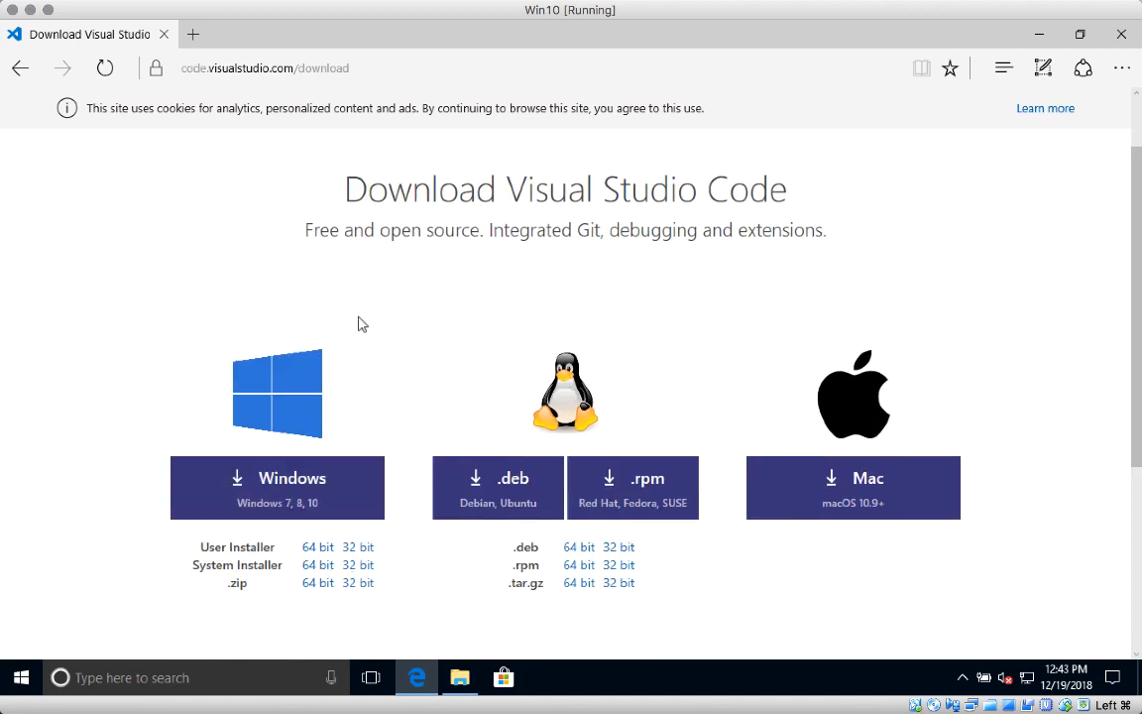
{"action": "mouse_move", "coordinate": [457, 682]}
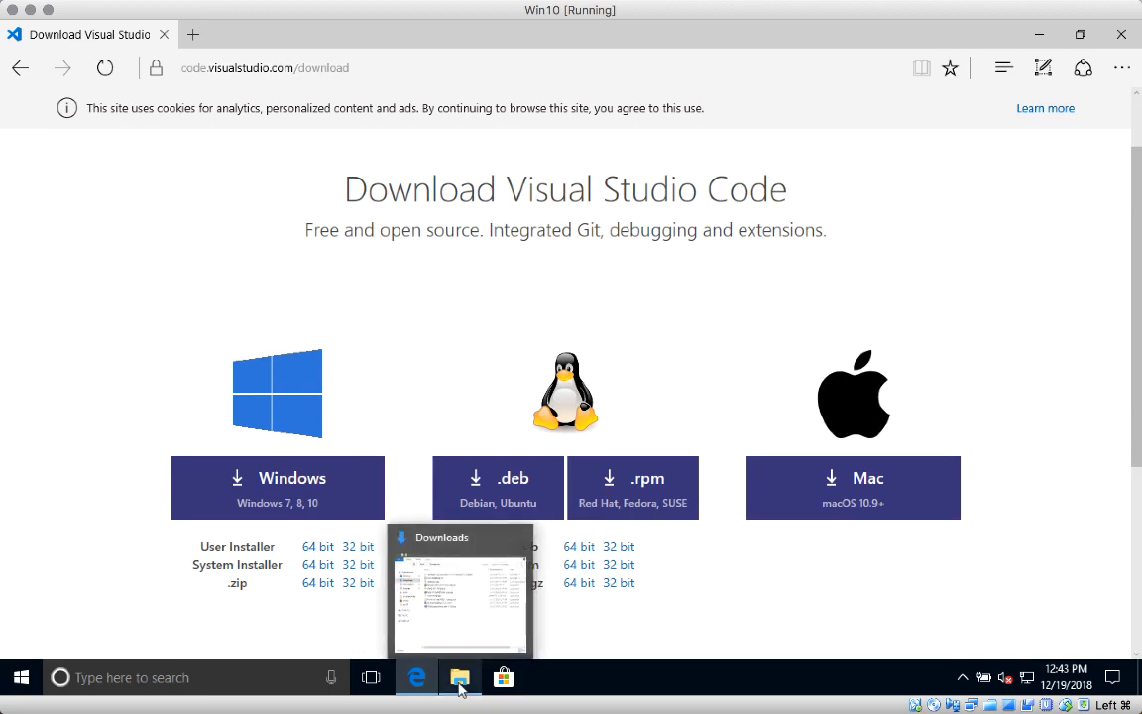
{"action": "left_click", "coordinate": [437, 621]}
{"action": "left_click", "coordinate": [459, 373]}
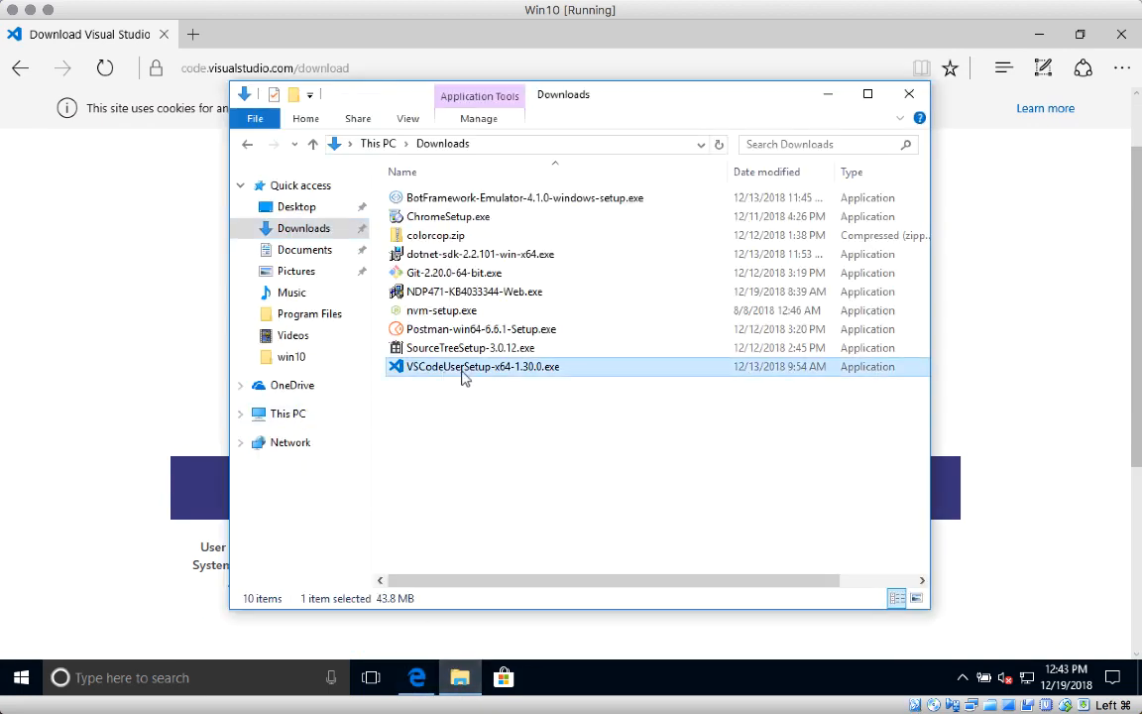
{"action": "double_click", "coordinate": [486, 371]}
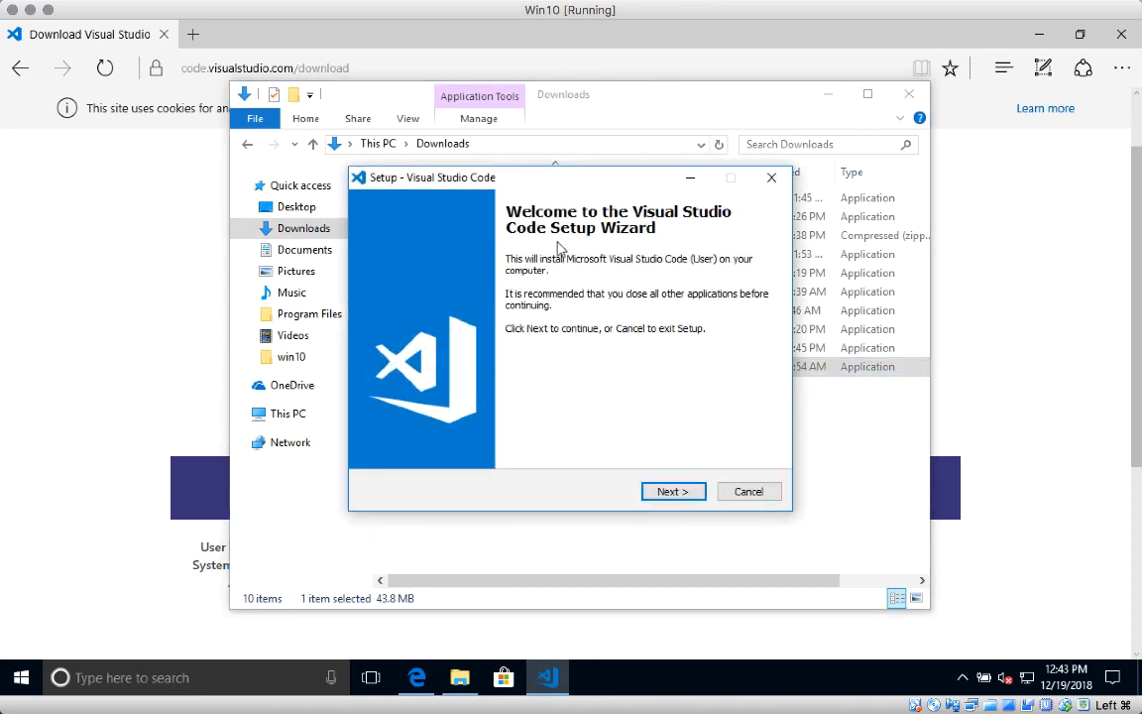
Accept the license agreement, complete the Visual Studio Code setup and finish with Launch Visual Studio Code enabled
{"action": "left_click", "coordinate": [658, 491]}
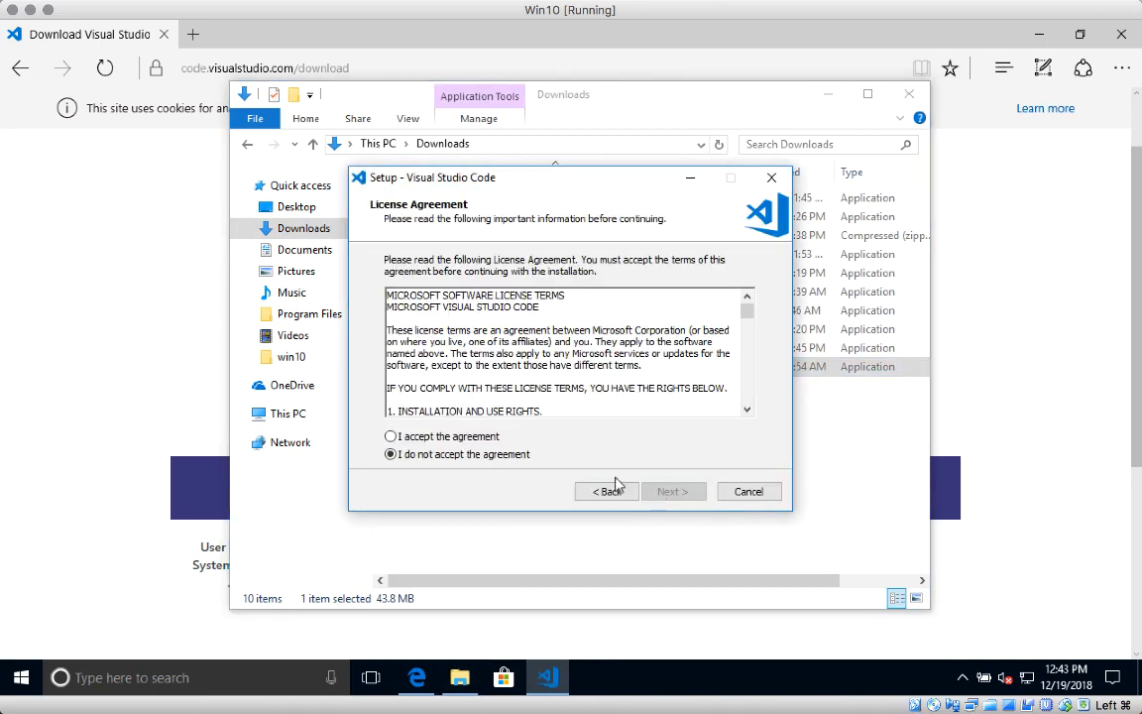
{"action": "left_click", "coordinate": [391, 437]}
{"action": "left_click", "coordinate": [668, 491]}
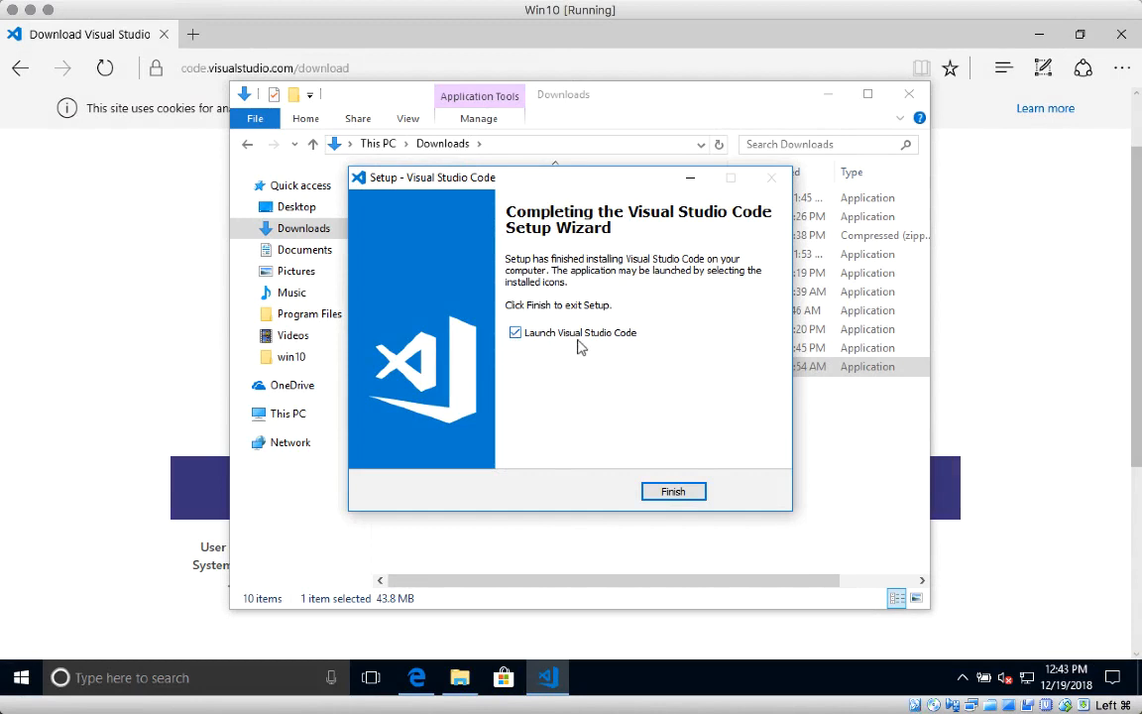
{"action": "left_click", "coordinate": [668, 490]}
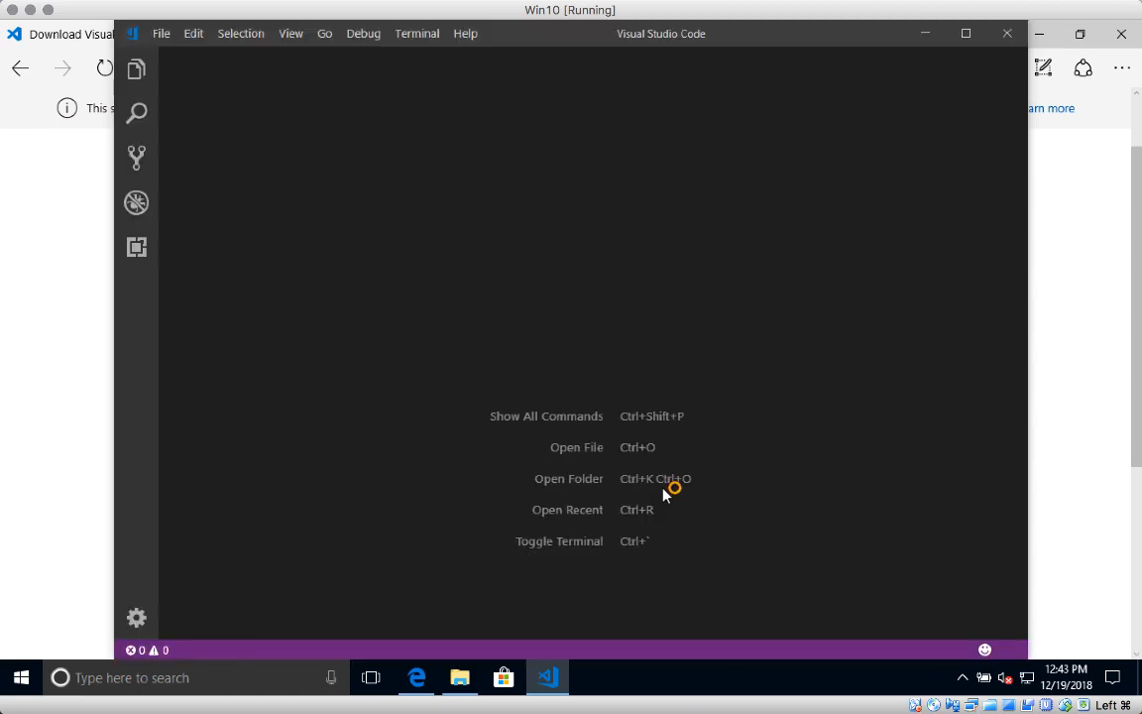
{"action": "key", "text": "alt+Tab"}
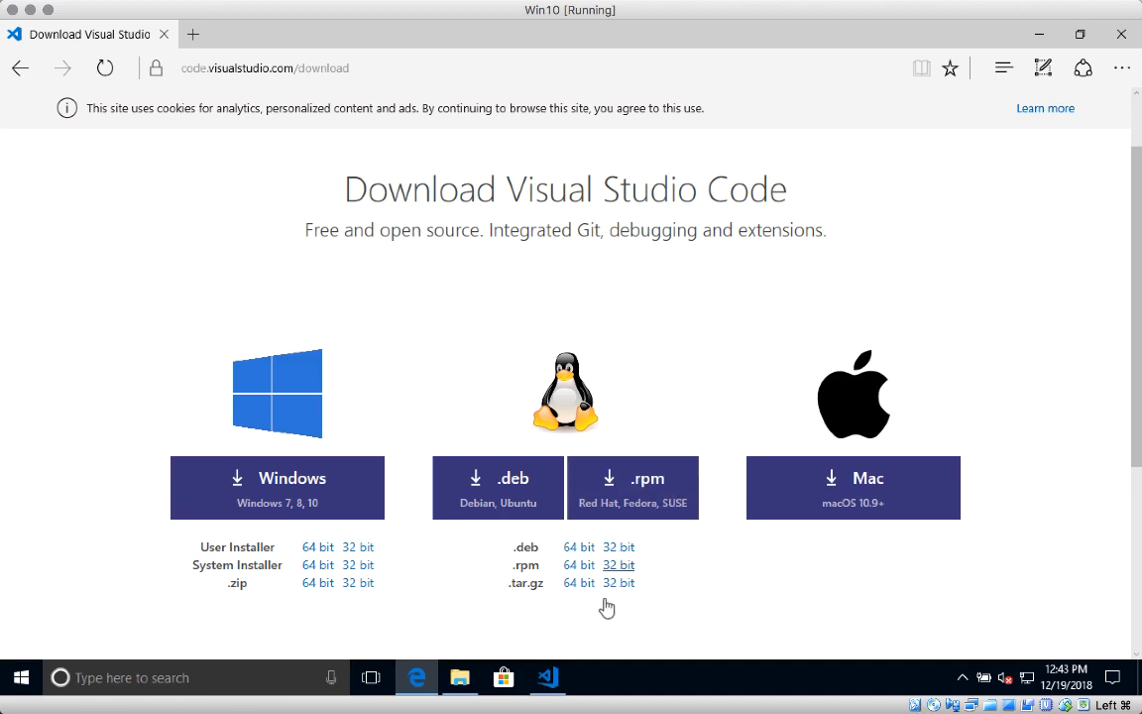
{"action": "left_click", "coordinate": [546, 680]}
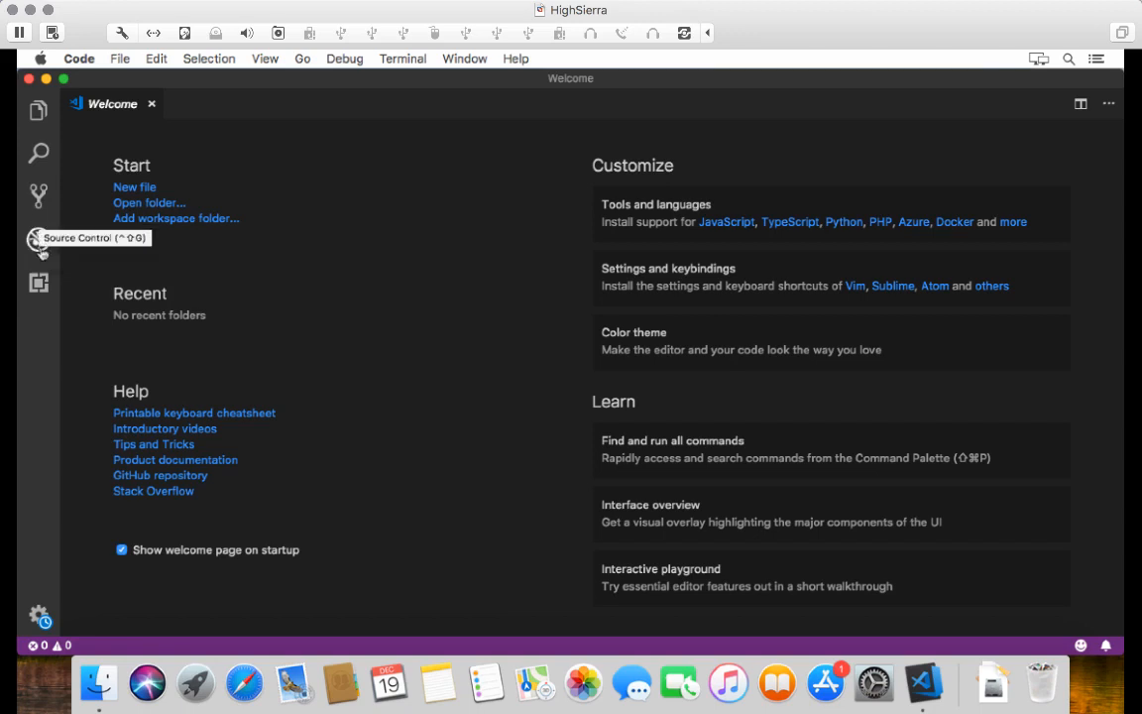
Find and install the DotENV and Beautify extensions from the Marketplace, searching for "dotenv" and "beautify"
{"action": "left_click", "coordinate": [39, 284]}
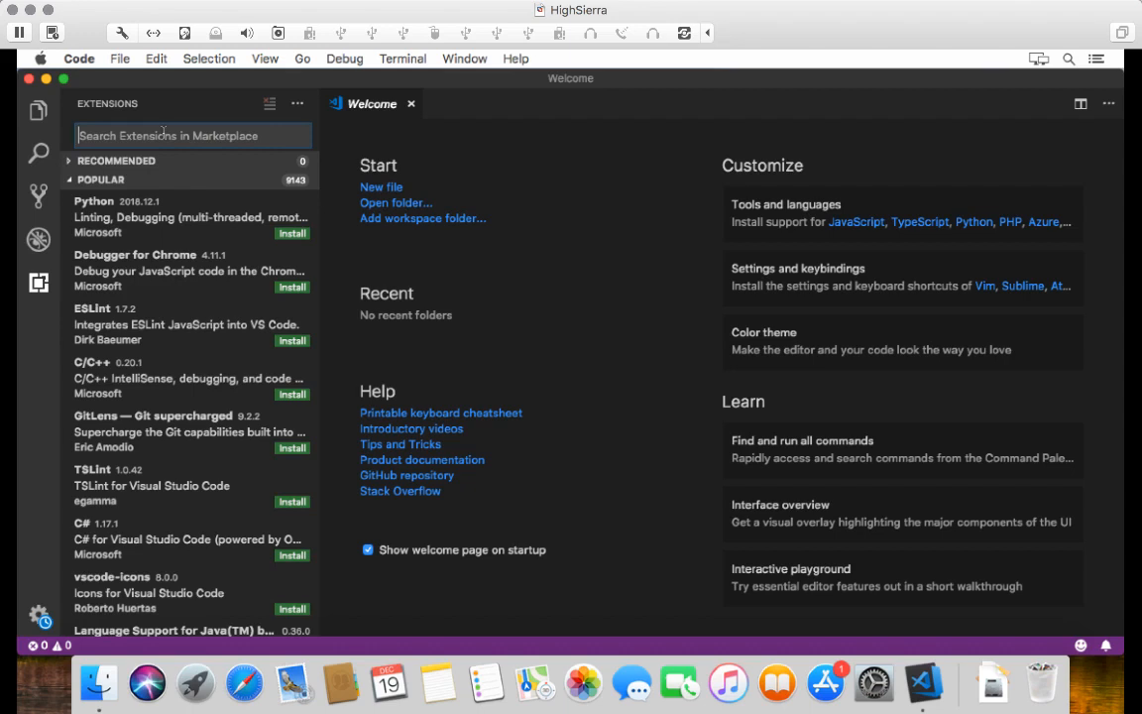
{"action": "type", "text": "dotenv"}
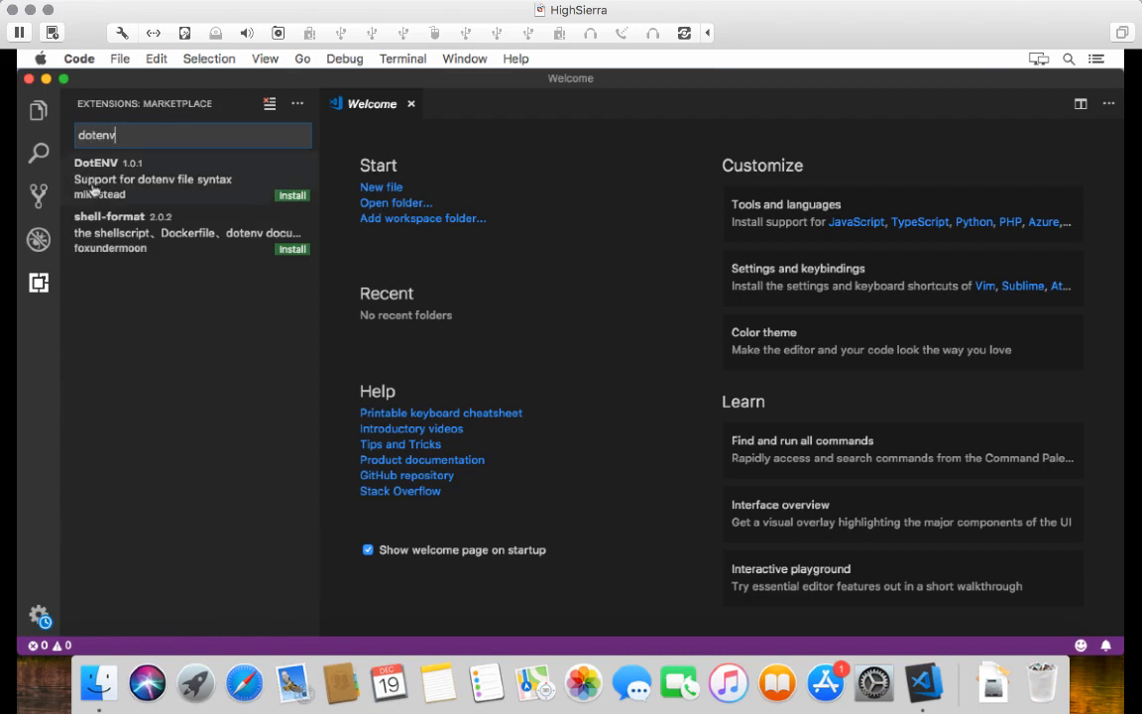
{"action": "left_click", "coordinate": [292, 195]}
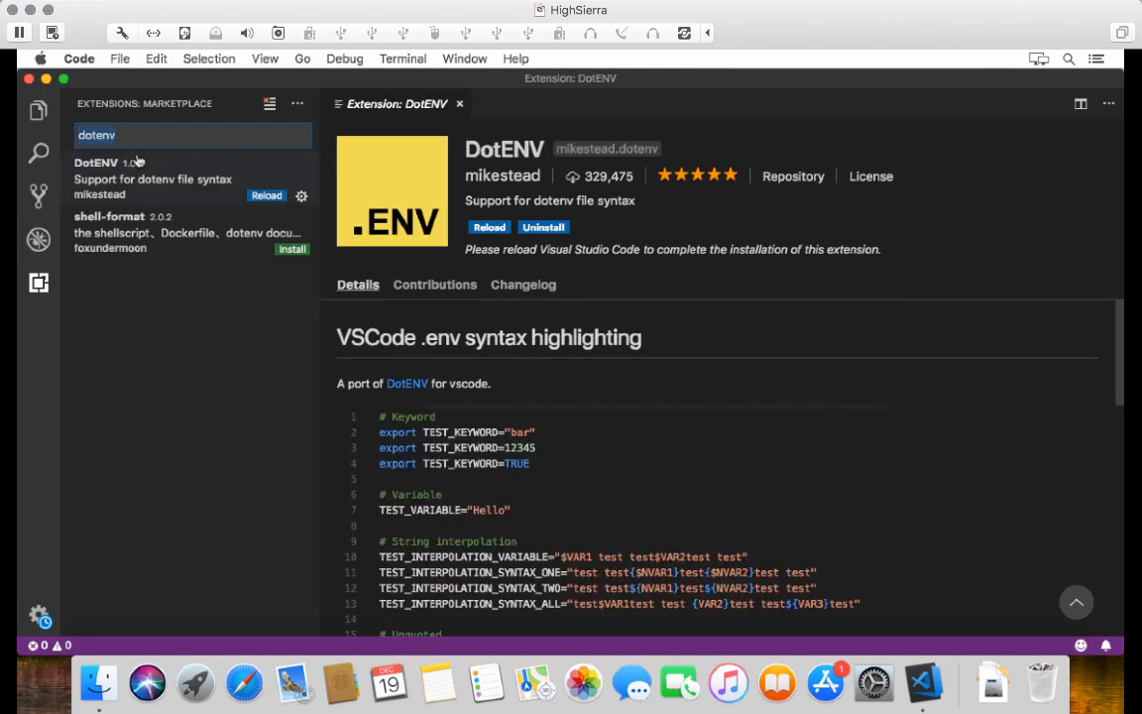
{"action": "type", "text": "beautify"}
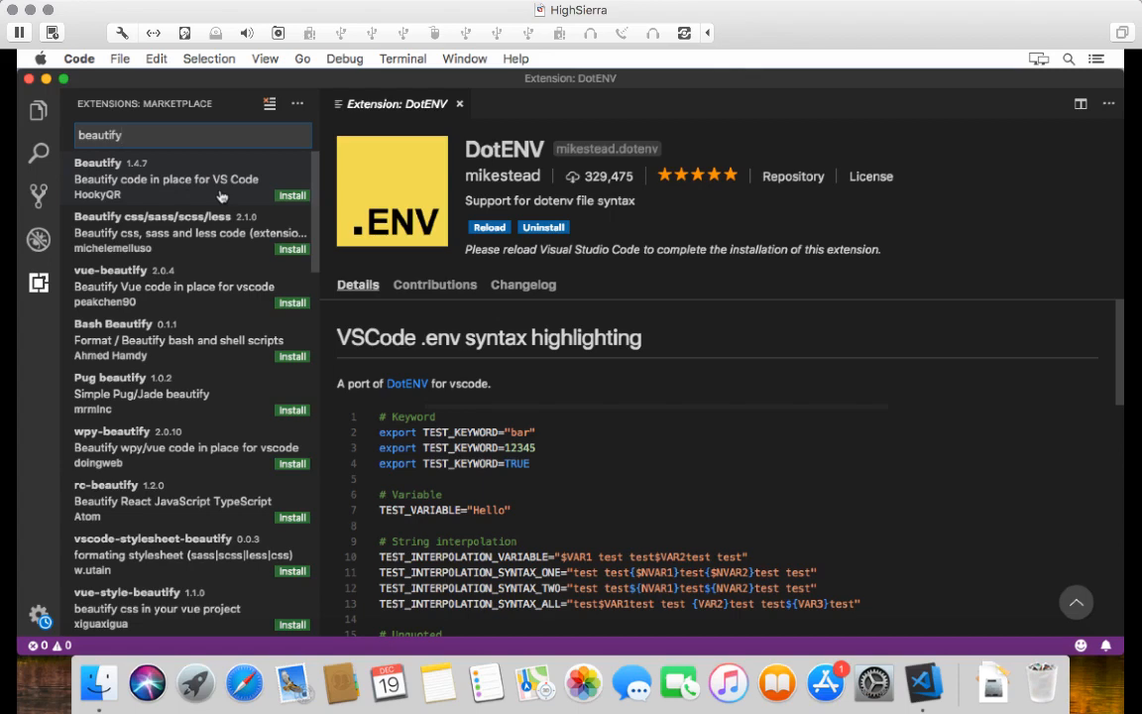
{"action": "left_click", "coordinate": [292, 195]}
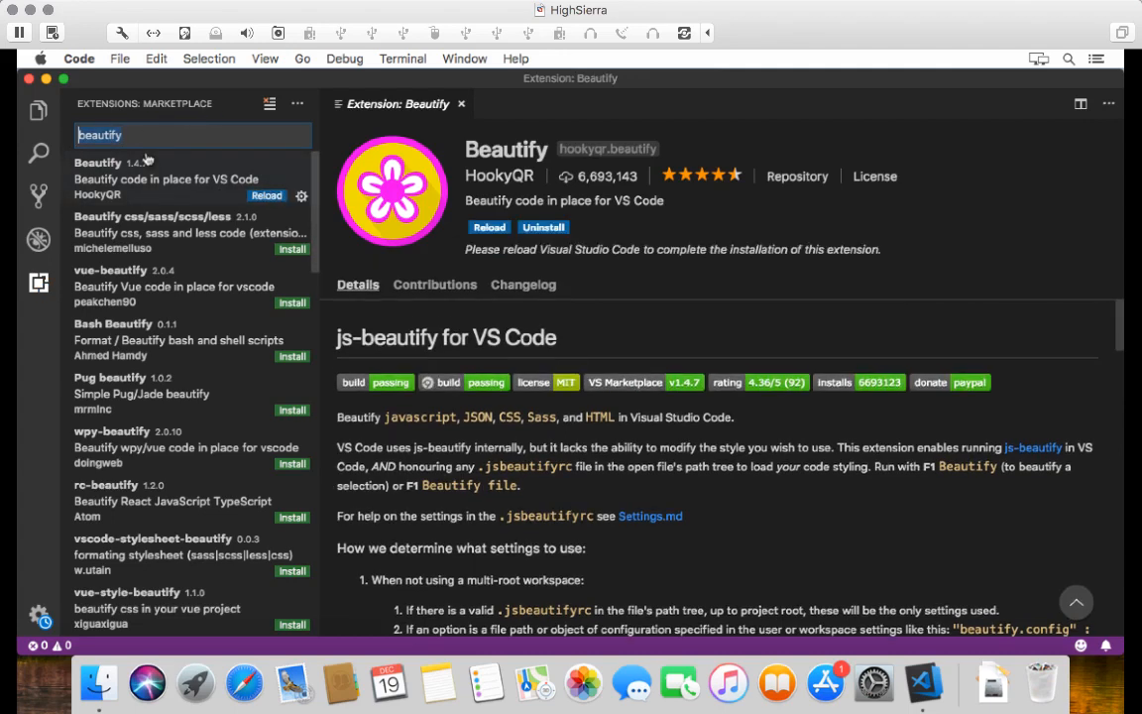
Search the Marketplace for "color highlight", open the Color Highlight extension's details and install it
{"action": "type", "text": "color highlight"}
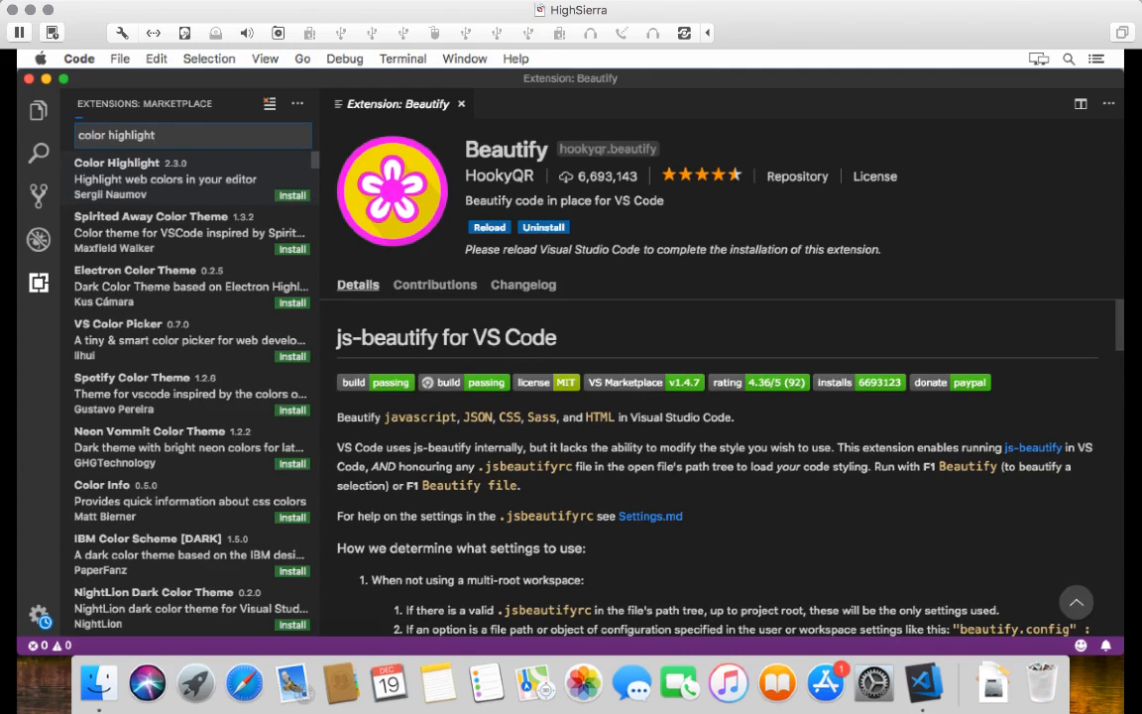
{"action": "left_click", "coordinate": [143, 192]}
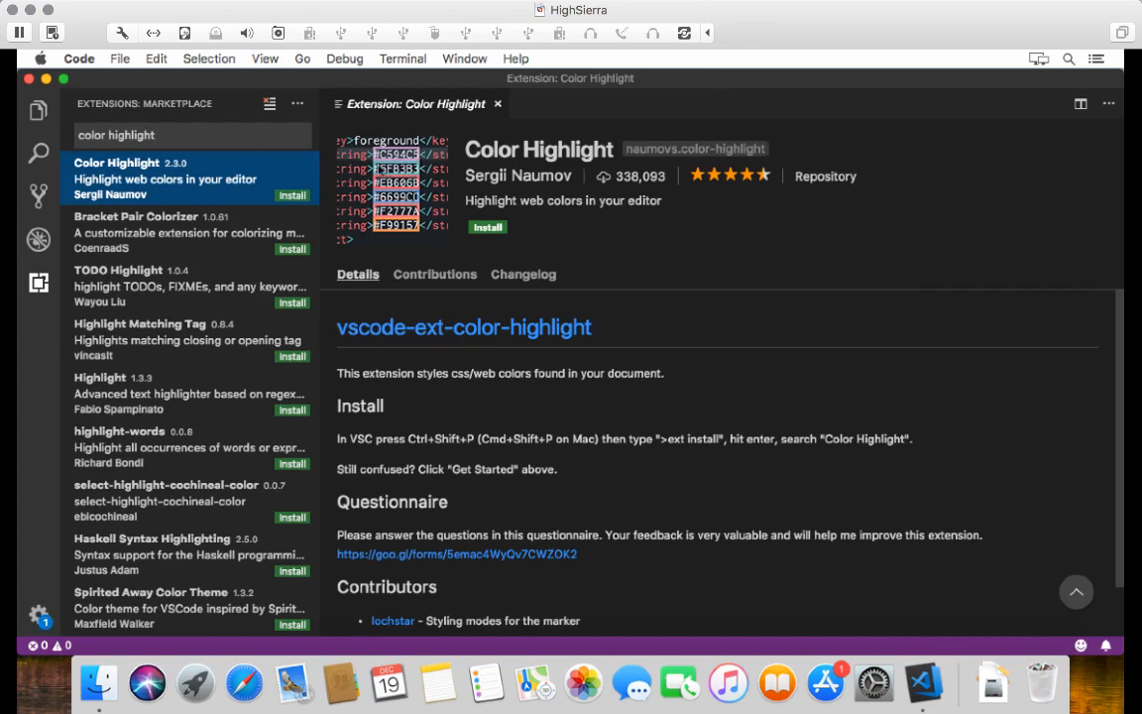
{"action": "left_click", "coordinate": [292, 198]}
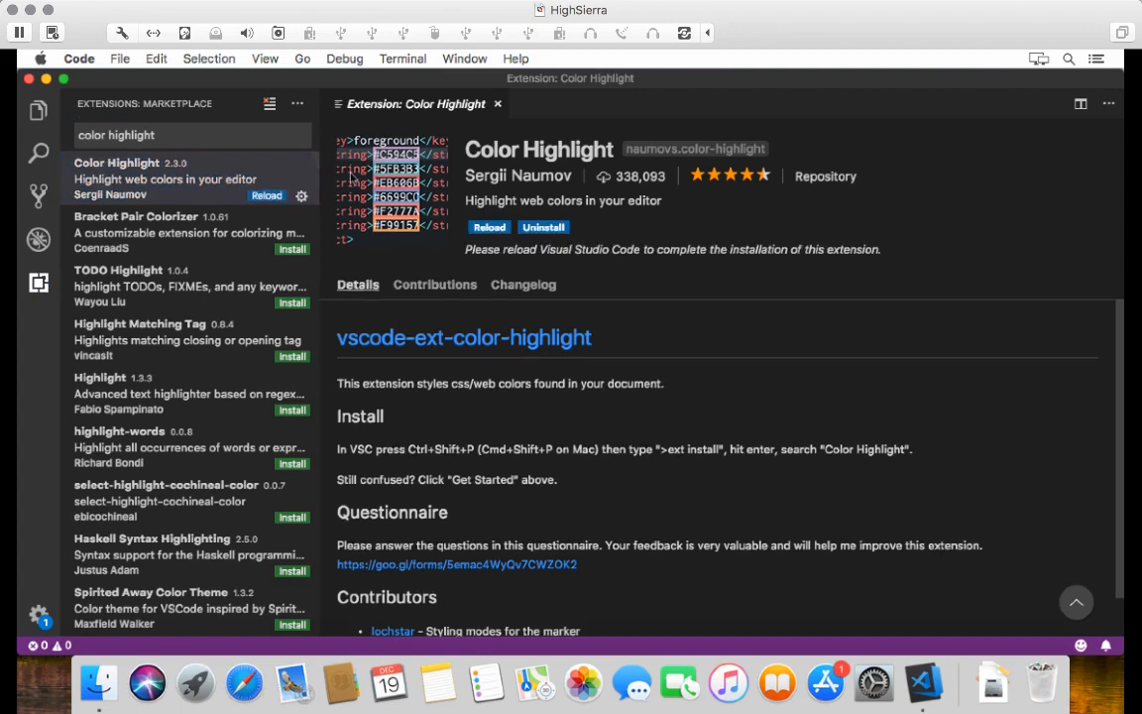
Search the Marketplace for "docker" and install Microsoft's Docker extension
{"action": "left_click_drag", "start_coordinate": [176, 132], "coordinate": [74, 129]}
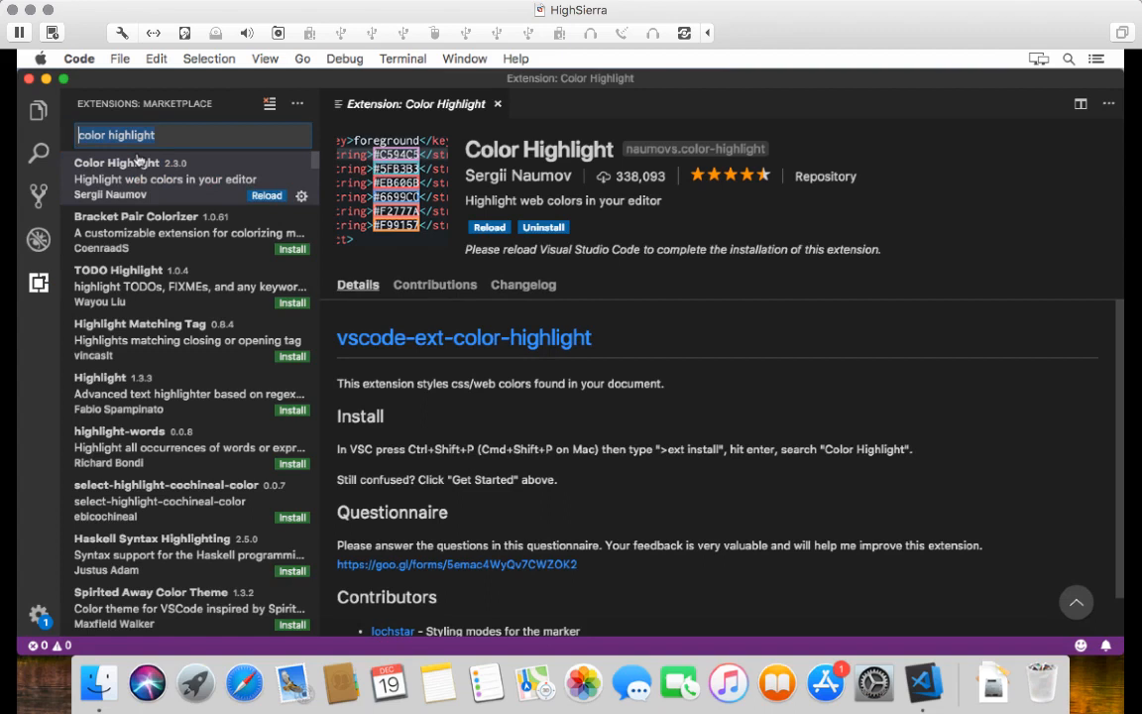
{"action": "type", "text": "docker"}
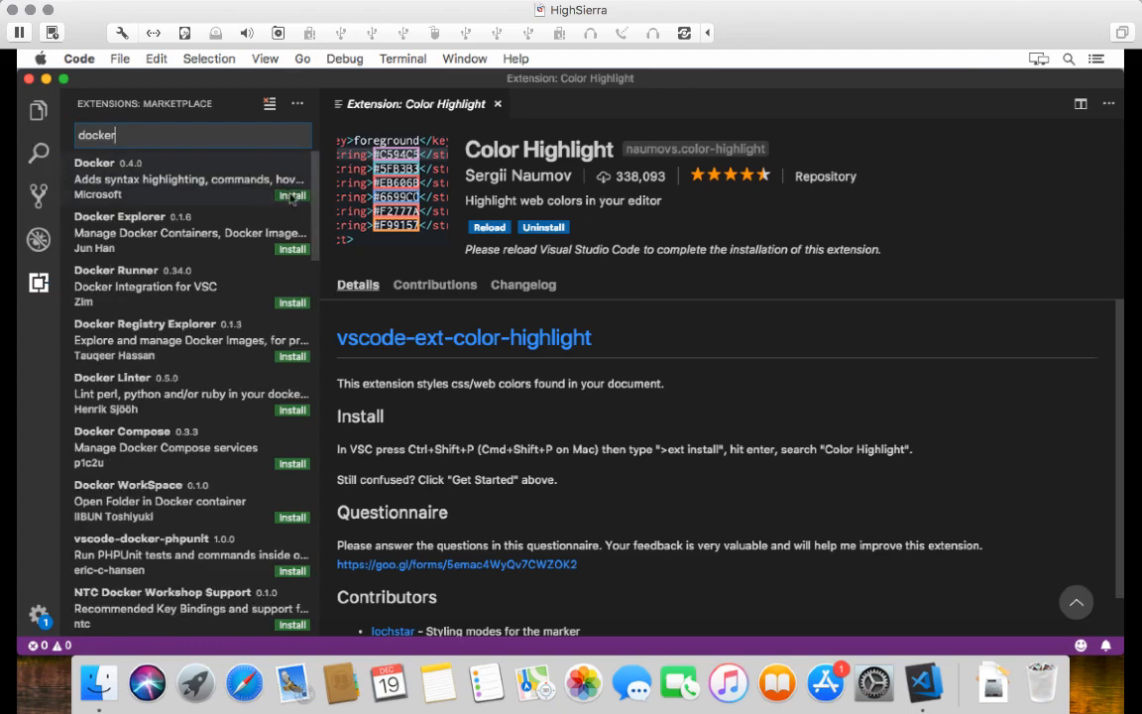
{"action": "left_click", "coordinate": [289, 196]}
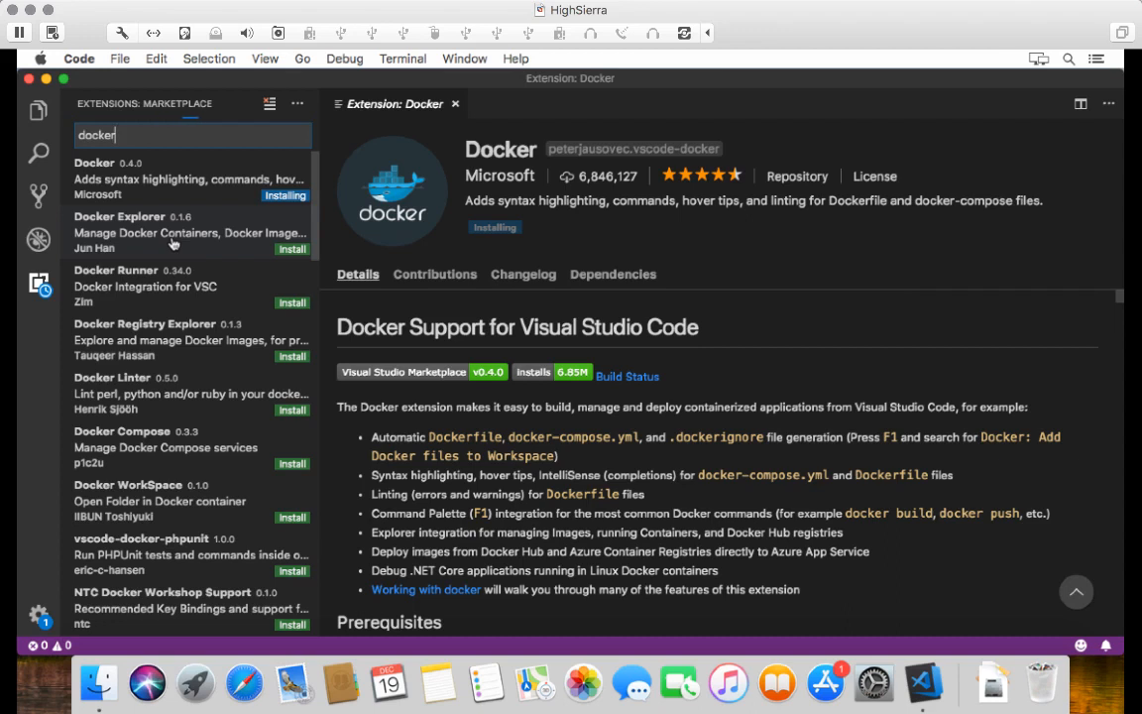
Search the Marketplace for "eslint" and install the ESLint extension
{"action": "double_click", "coordinate": [106, 134]}
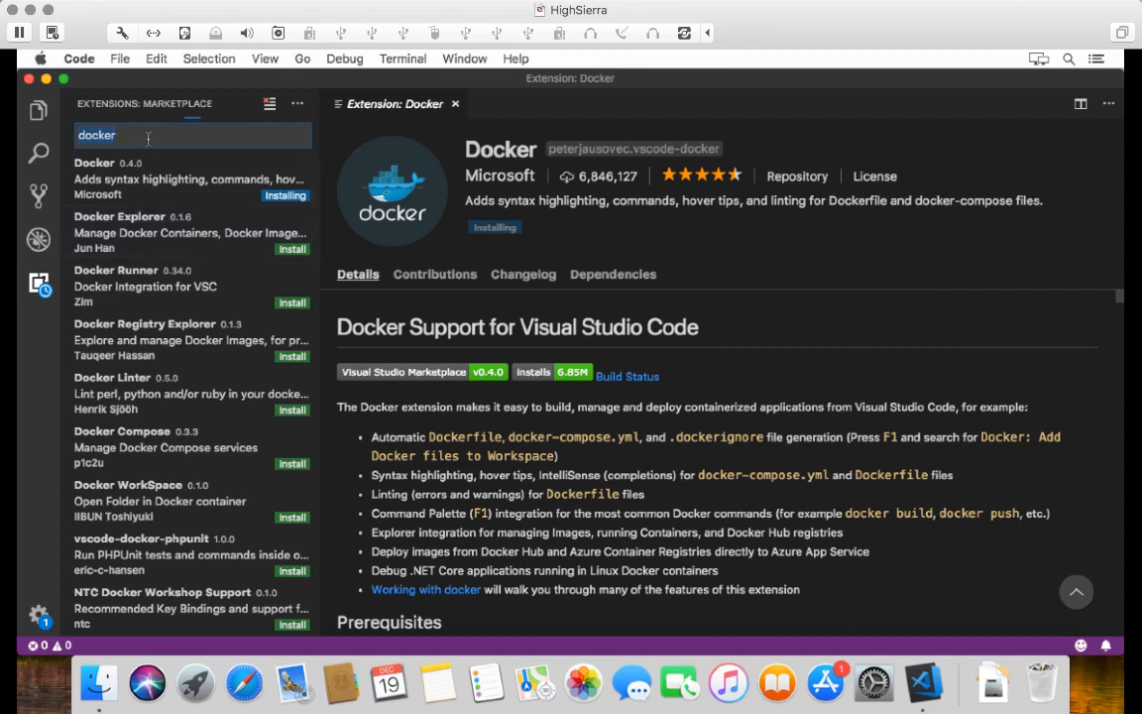
{"action": "type", "text": "eslint"}
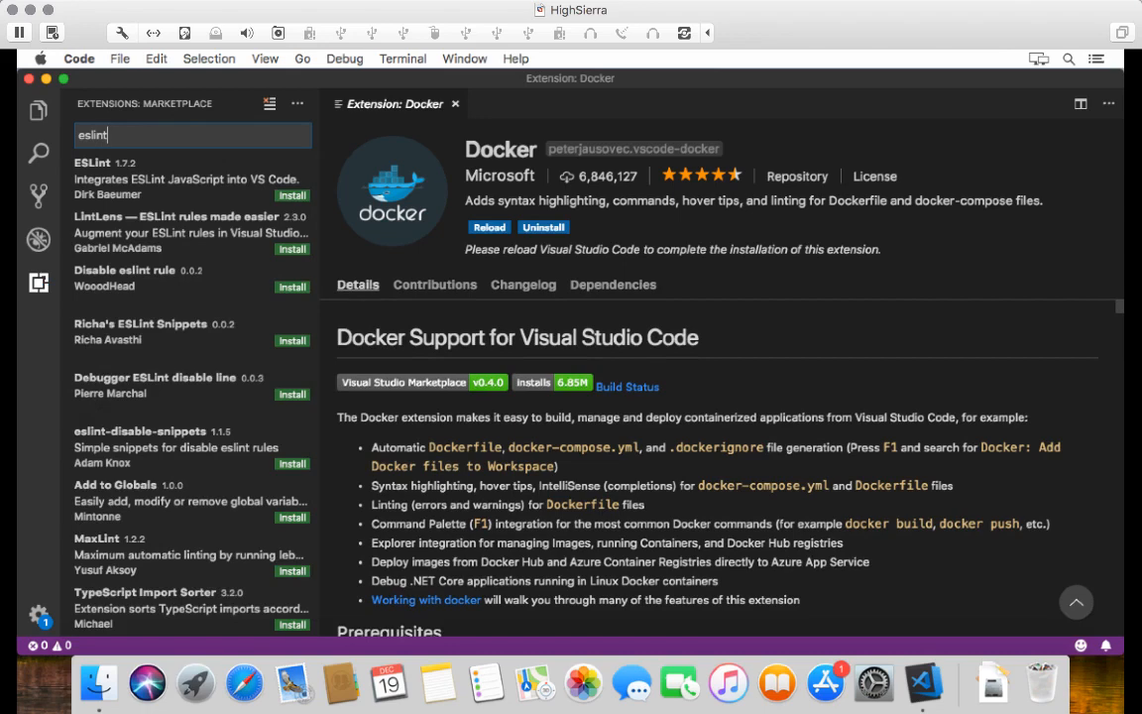
{"action": "left_click", "coordinate": [287, 196]}
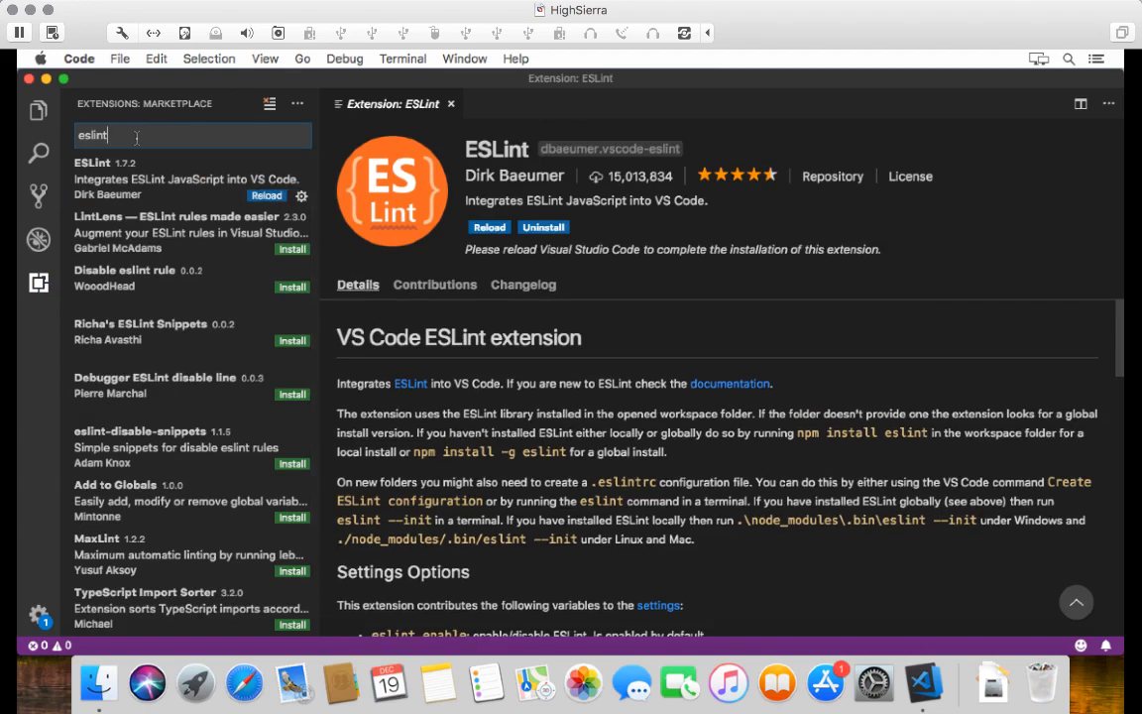
Search the Marketplace for "kubernetes" and install Microsoft's Kubernetes extension
{"action": "key", "text": "super+a"}
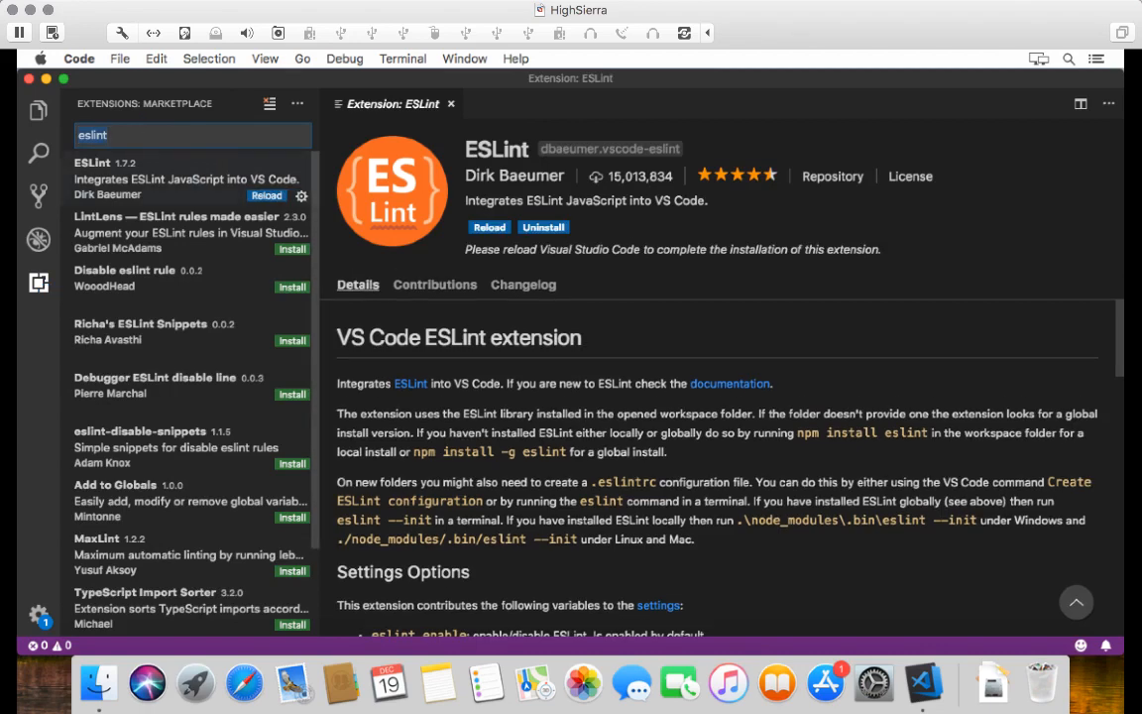
{"action": "type", "text": "kubernetes"}
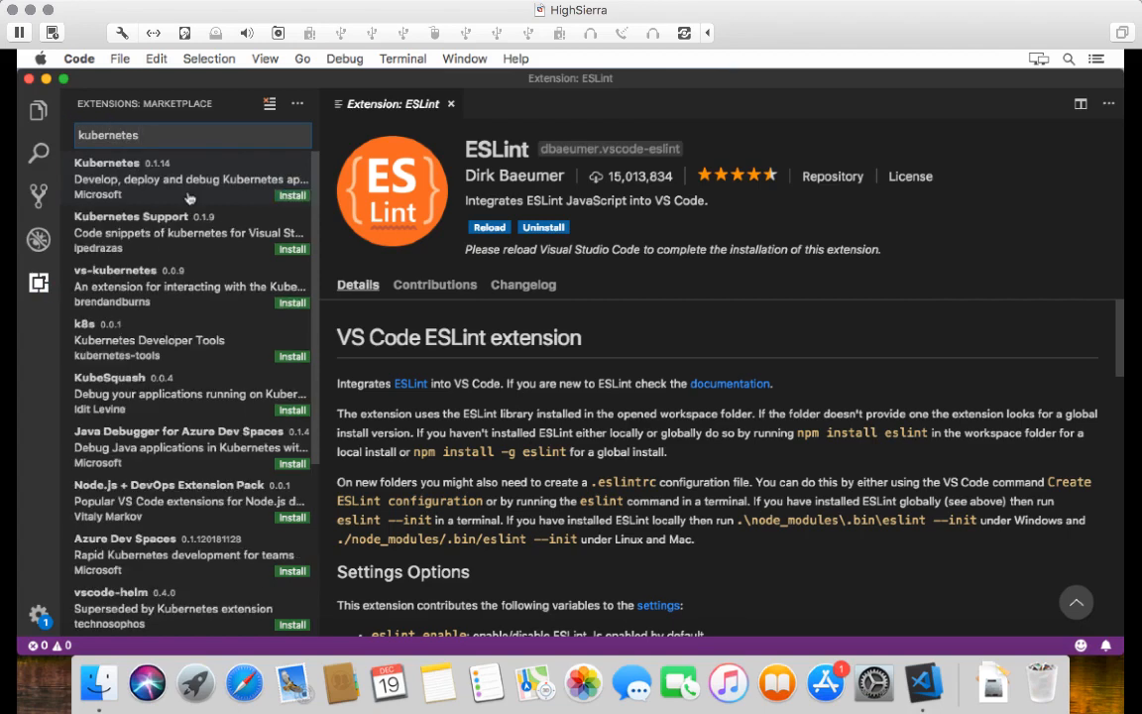
{"action": "left_click", "coordinate": [292, 195]}
{"action": "left_click", "coordinate": [223, 199]}
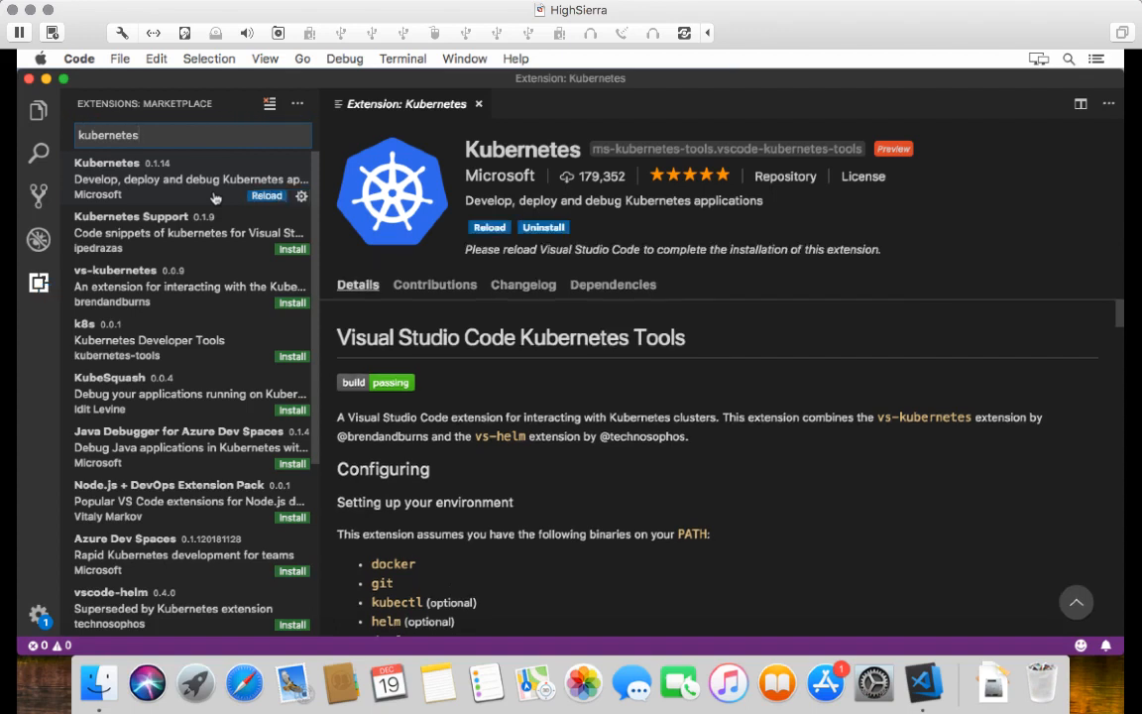
Search the Marketplace for "todo highlight" and install both the TODO Highlight and Todo Tree extensions
{"action": "double_click", "coordinate": [148, 134]}
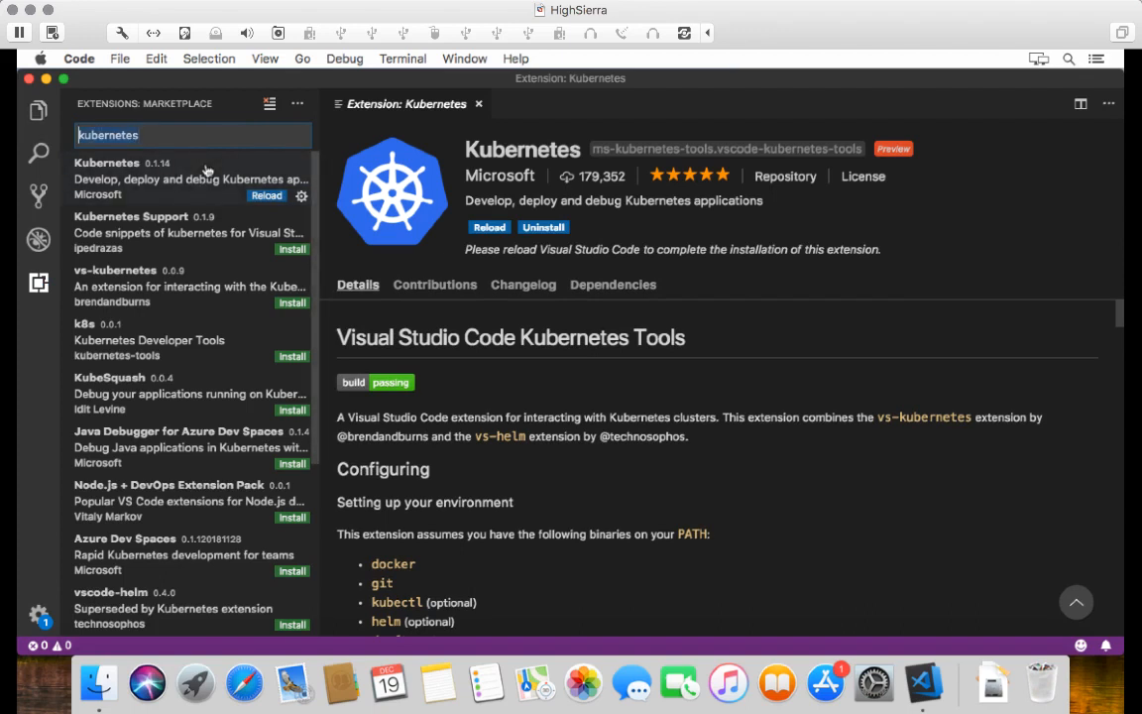
{"action": "type", "text": "todo highlight"}
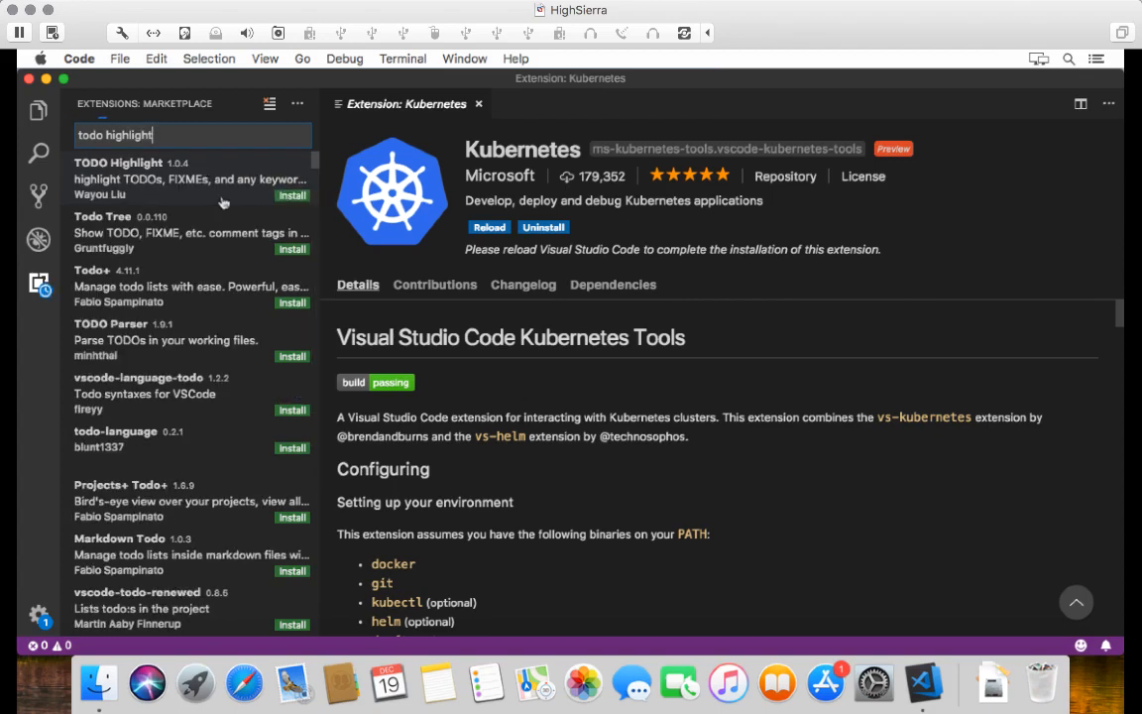
{"action": "left_click", "coordinate": [292, 196]}
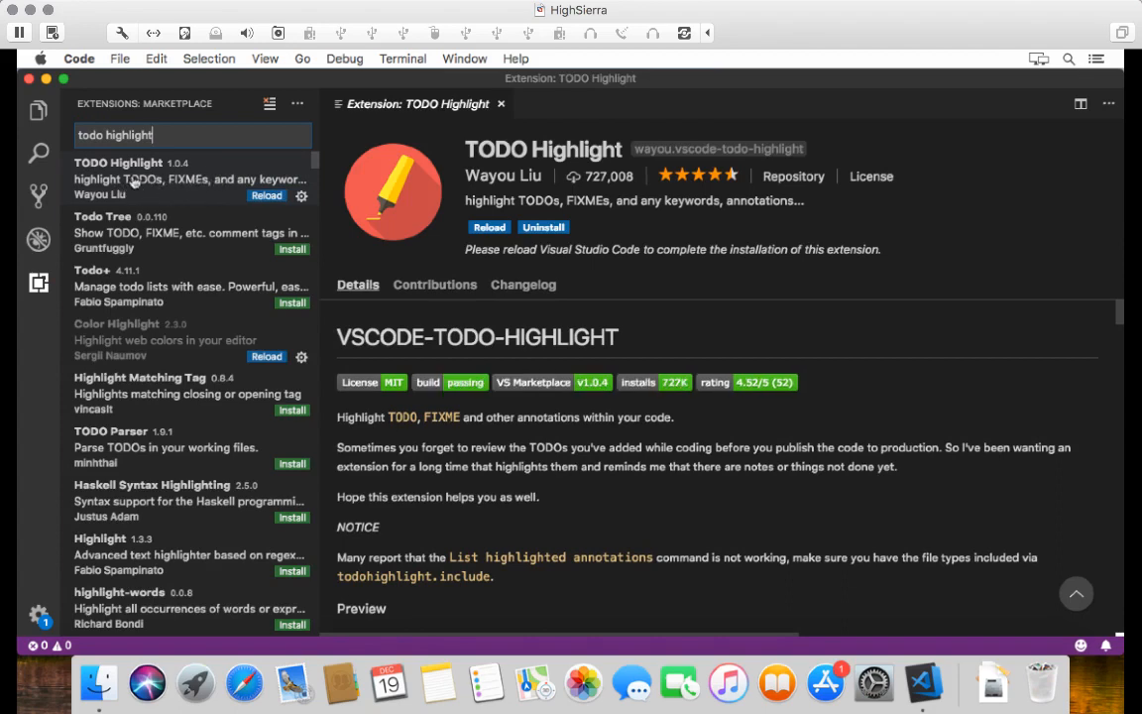
{"action": "left_click", "coordinate": [291, 249]}
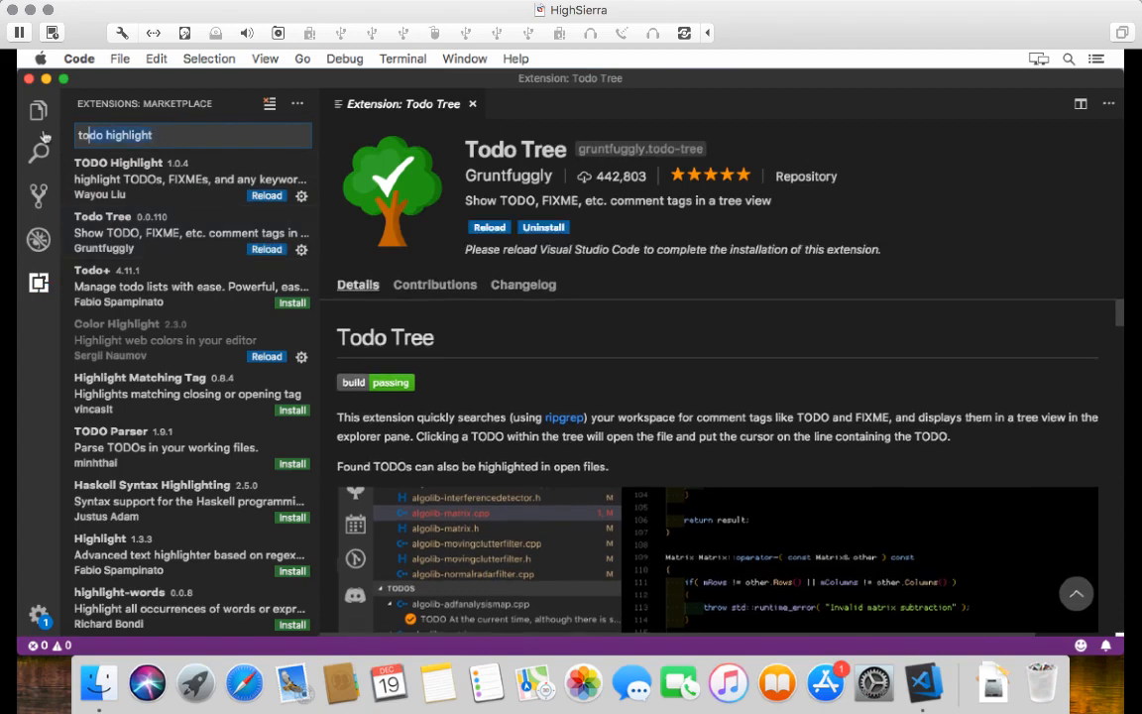
Search the Marketplace for "vscode-icons" and install the vscode-icons extension
{"action": "key", "text": "super+a"}
{"action": "type", "text": "vscode-"}
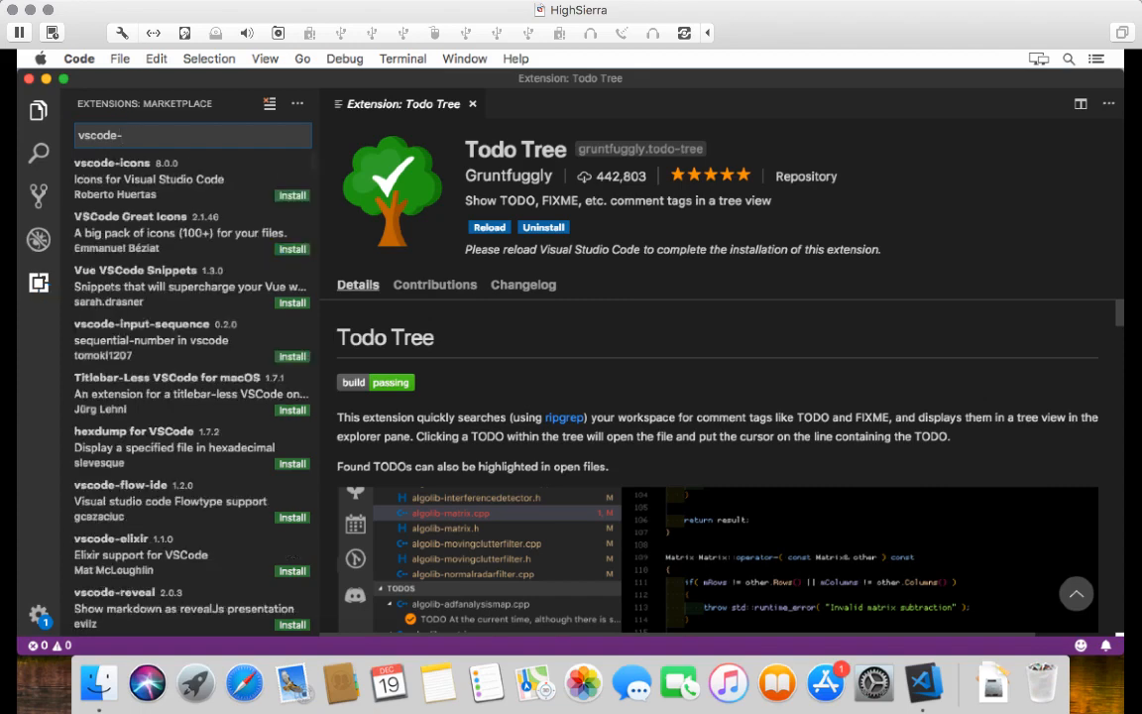
{"action": "key", "text": "BackSpace"}
{"action": "type", "text": "-icons"}
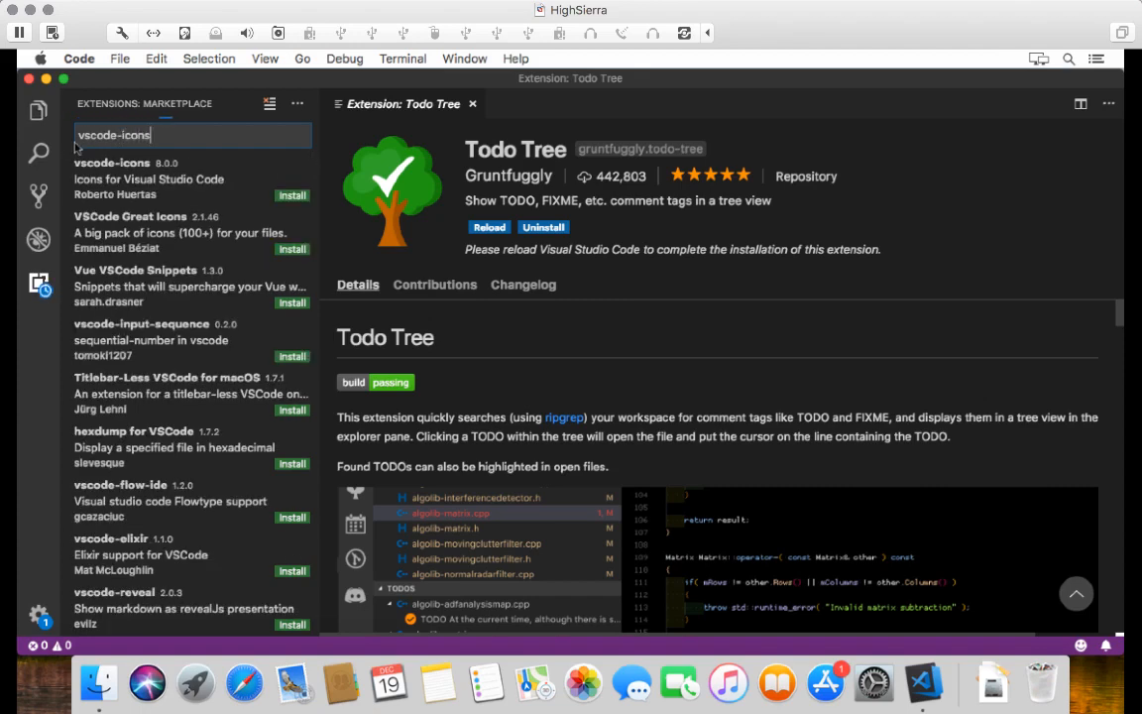
{"action": "left_click", "coordinate": [292, 195]}
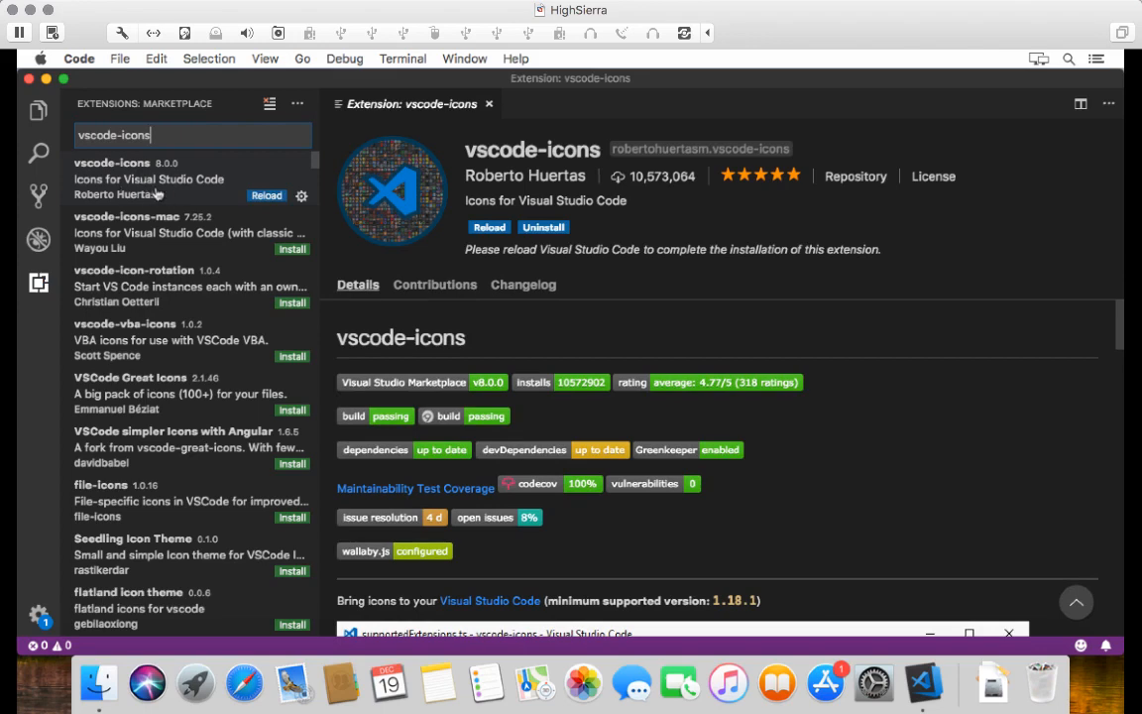
Search the Marketplace for "yaml", install the YAML Support by Red Hat extension and reload the editor
{"action": "left_click_drag", "start_coordinate": [169, 136], "coordinate": [47, 144]}
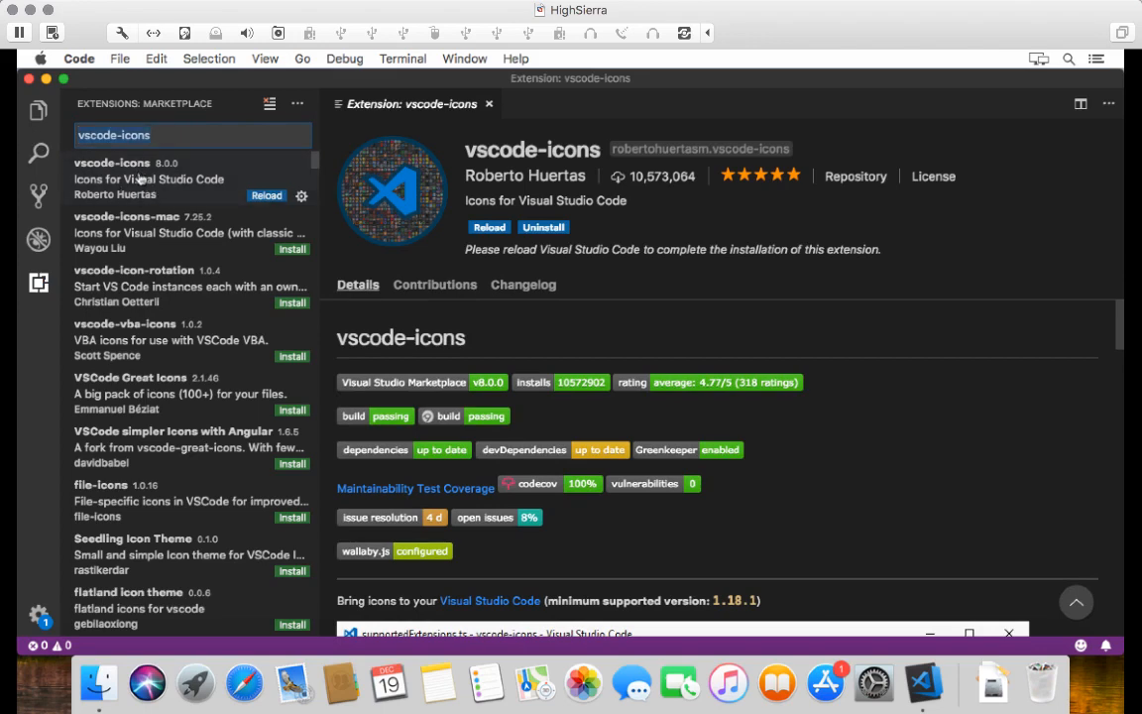
{"action": "type", "text": "hyam"}
{"action": "key", "text": "BackSpace"}
{"action": "key", "text": "BackSpace"}
{"action": "key", "text": "BackSpace"}
{"action": "key", "text": "BackSpace"}
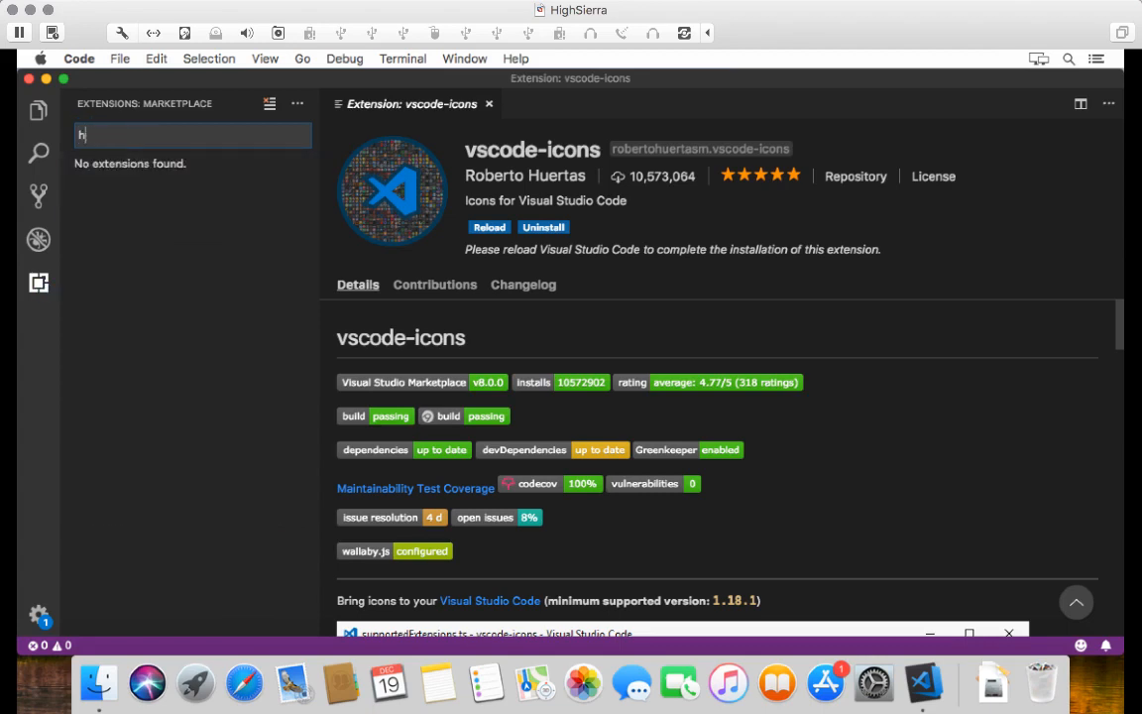
{"action": "type", "text": "yaml"}
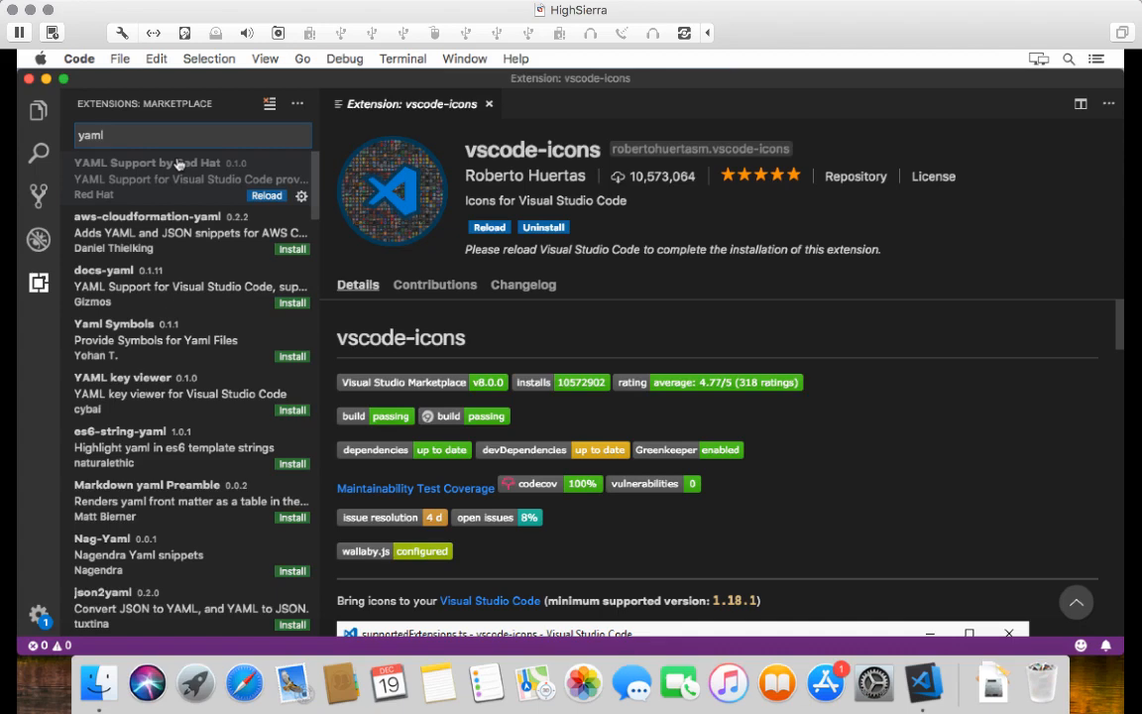
{"action": "left_click", "coordinate": [265, 196]}
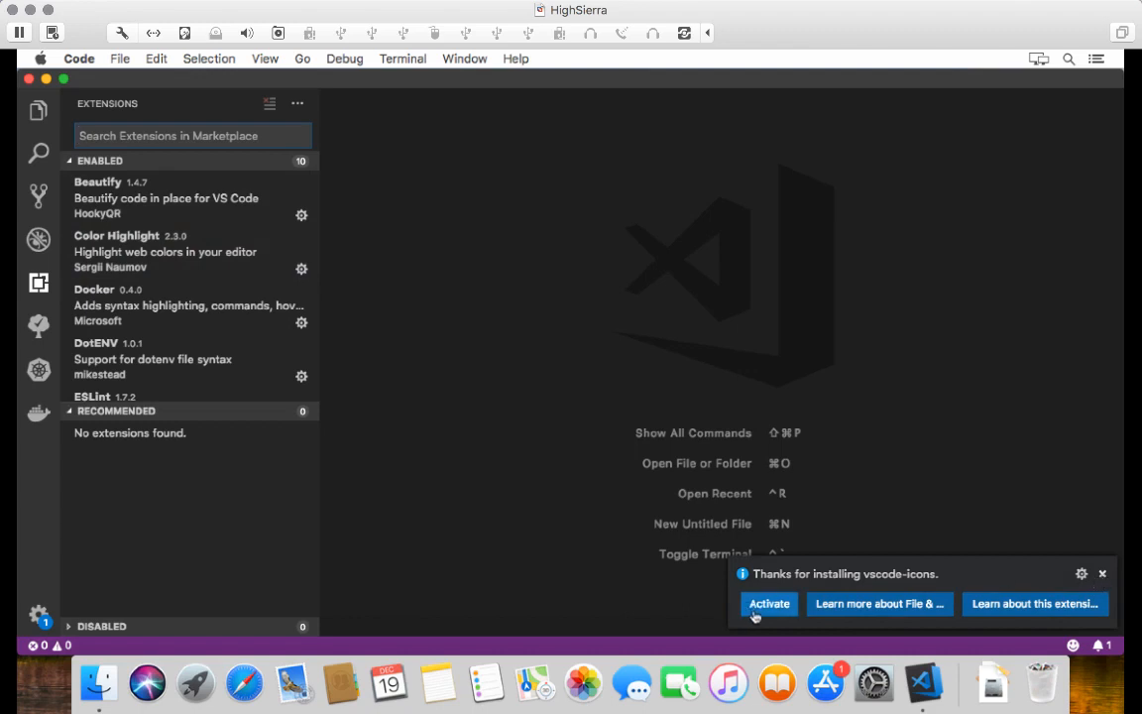
Dismiss the vscode-icons notification and set the file icon theme to VSCode Icons
{"action": "left_click", "coordinate": [1103, 573]}
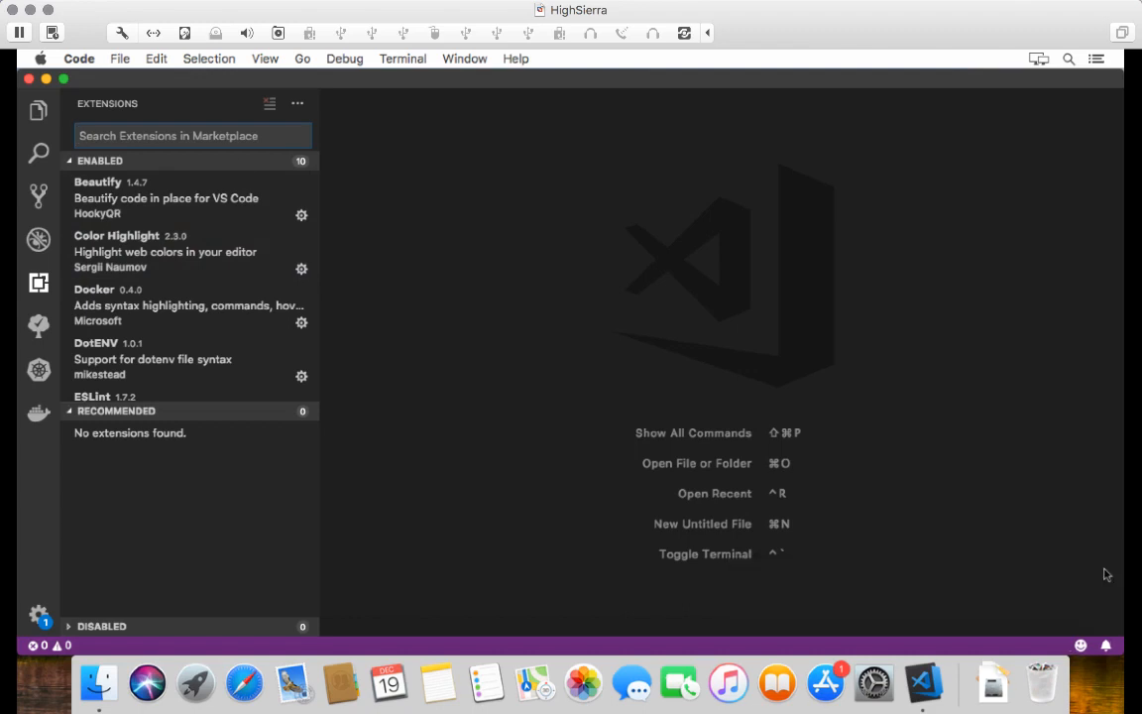
{"action": "left_click", "coordinate": [76, 60]}
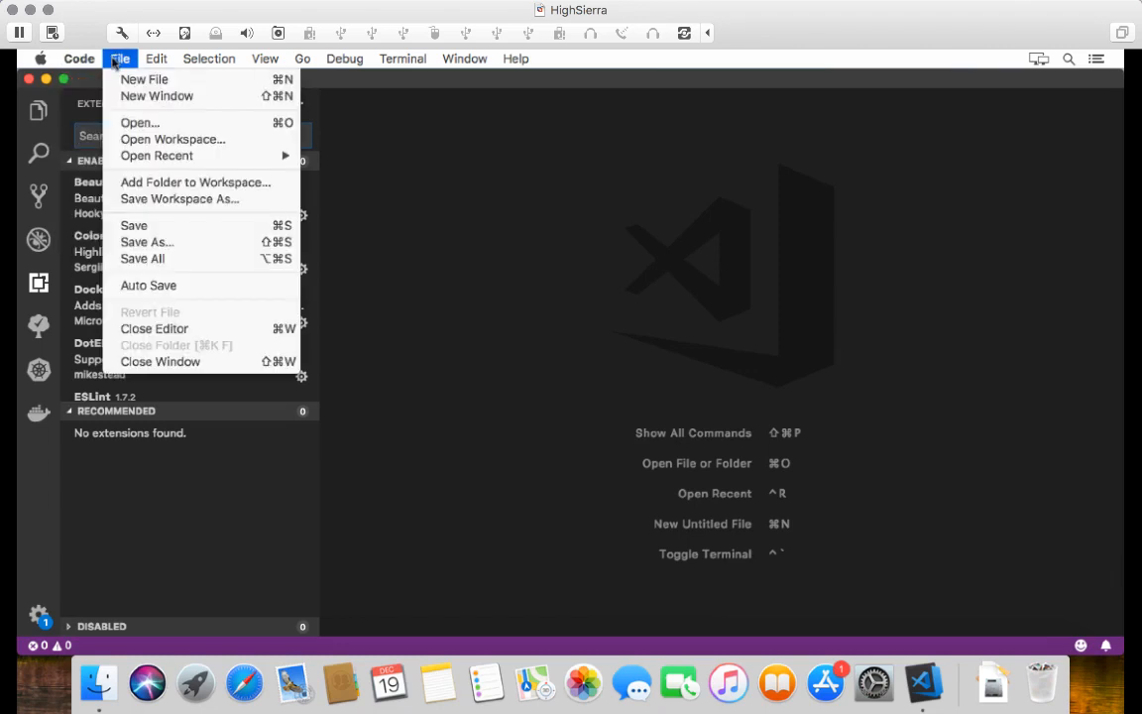
{"action": "mouse_move", "coordinate": [96, 62]}
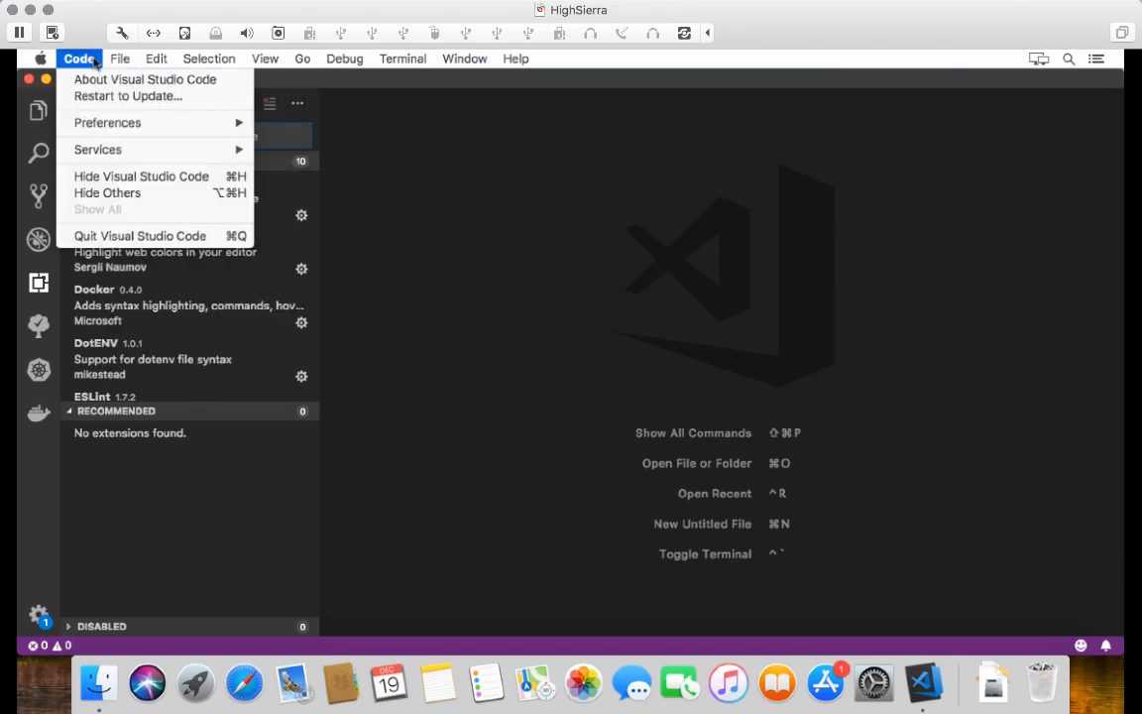
{"action": "mouse_move", "coordinate": [117, 127]}
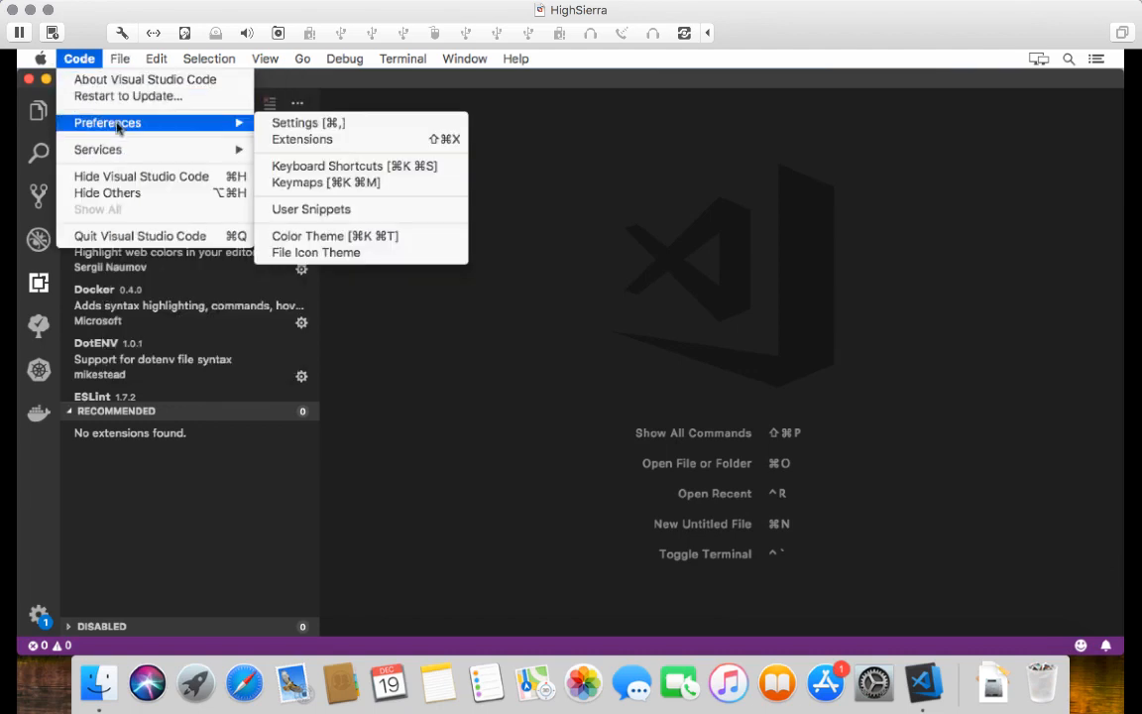
{"action": "left_click", "coordinate": [335, 256]}
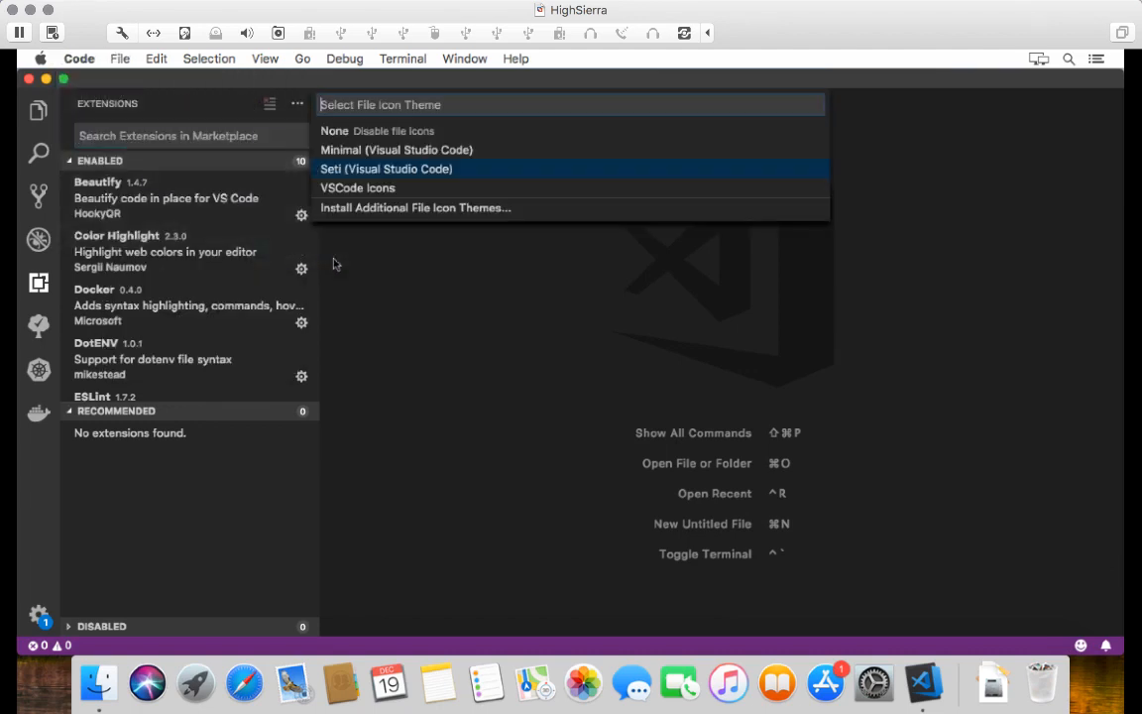
{"action": "left_click", "coordinate": [333, 188]}
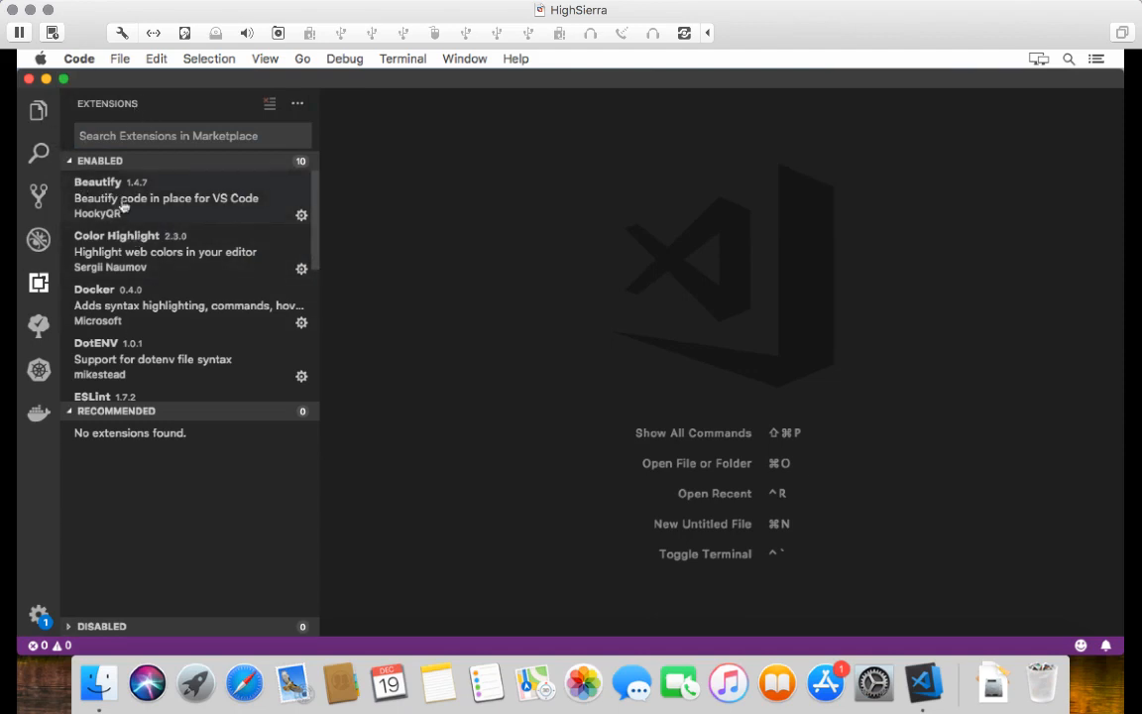
Show the file explorer, create a new untitled file and set its language to JavaScript
{"action": "left_click", "coordinate": [42, 115]}
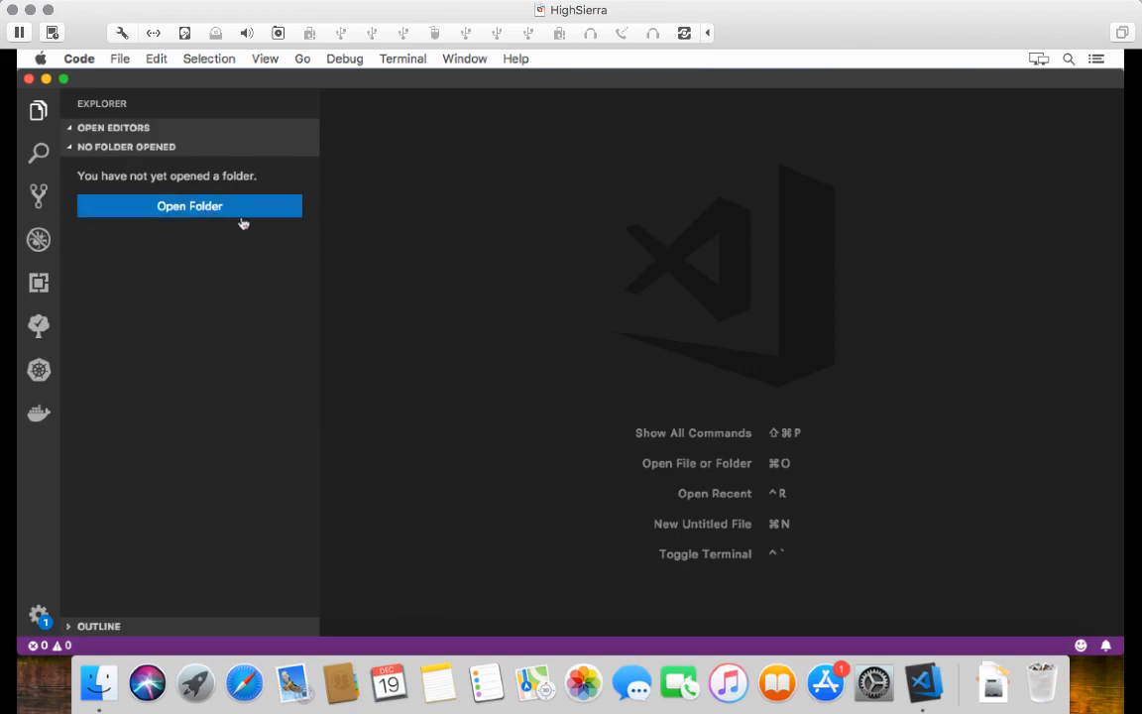
{"action": "left_click", "coordinate": [115, 58]}
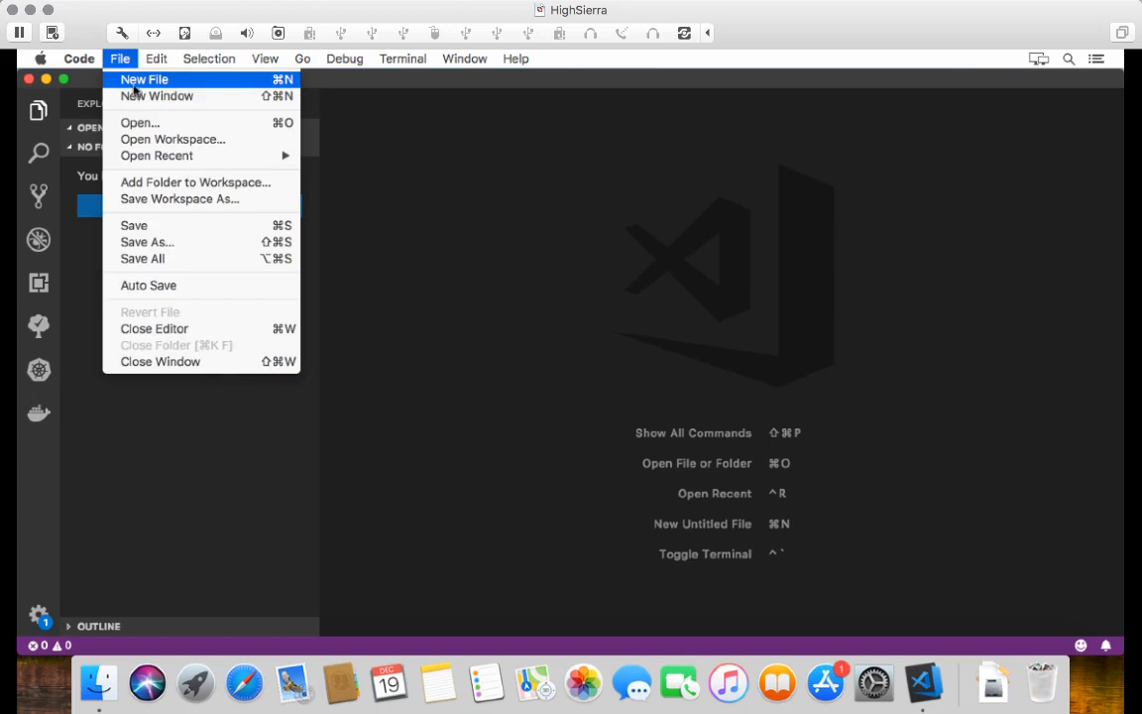
{"action": "left_click", "coordinate": [135, 85]}
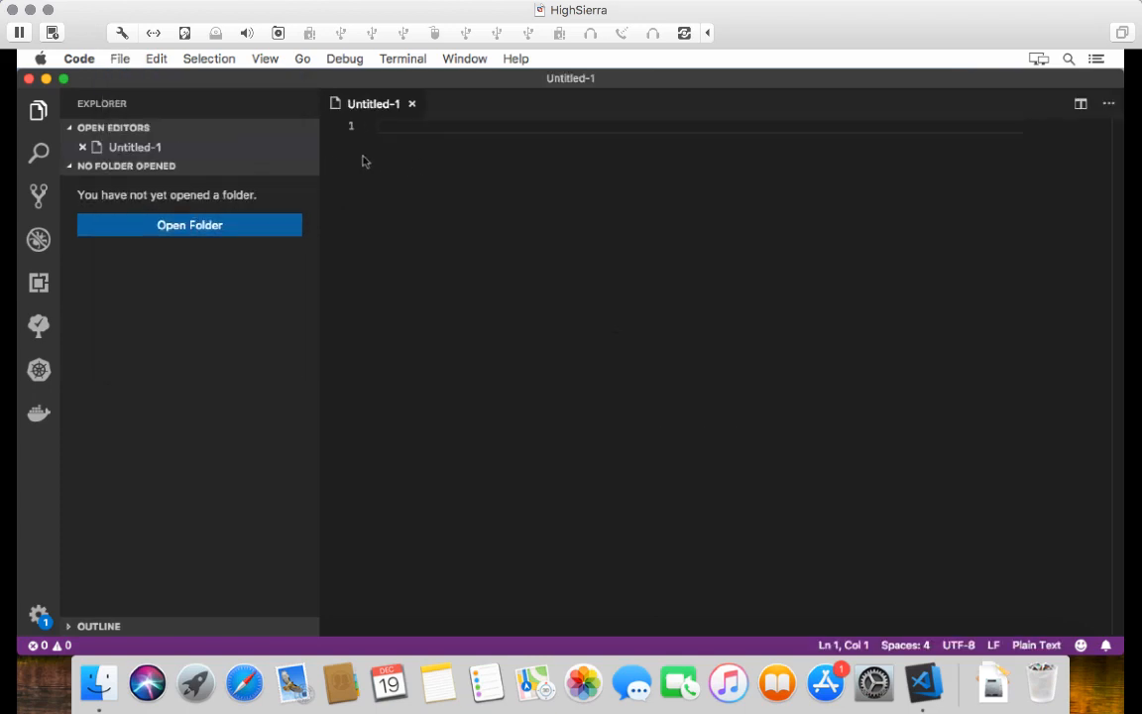
{"action": "left_click", "coordinate": [1034, 650]}
{"action": "type", "text": "java"}
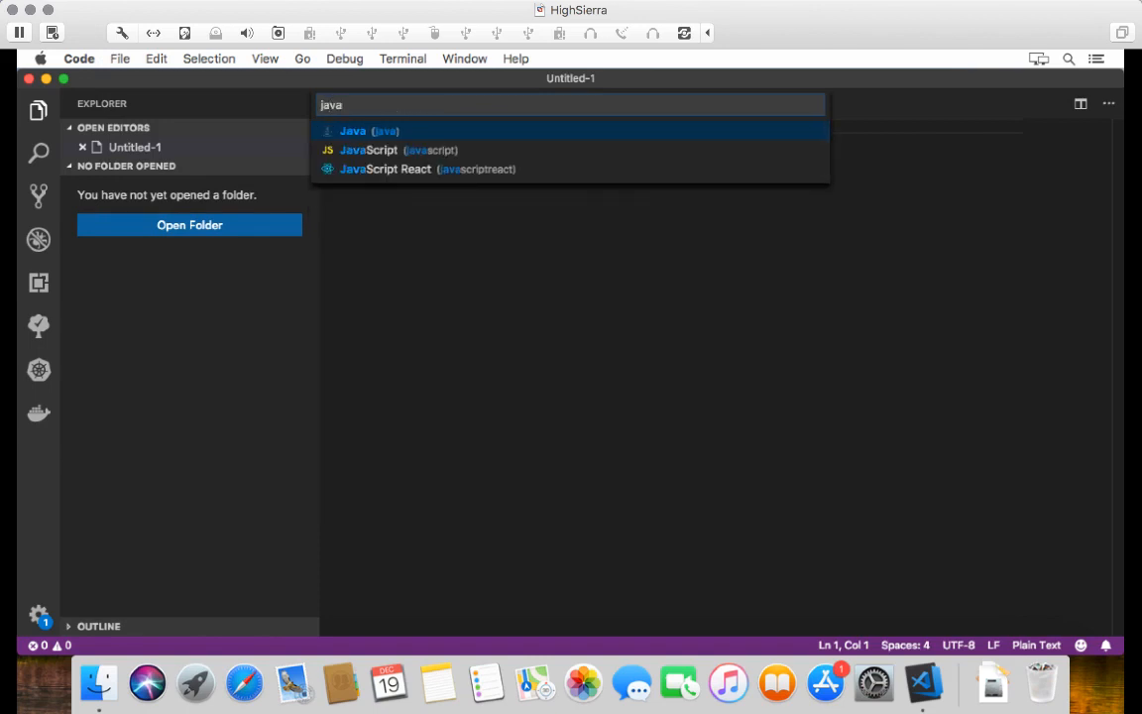
{"action": "key", "text": "Return"}
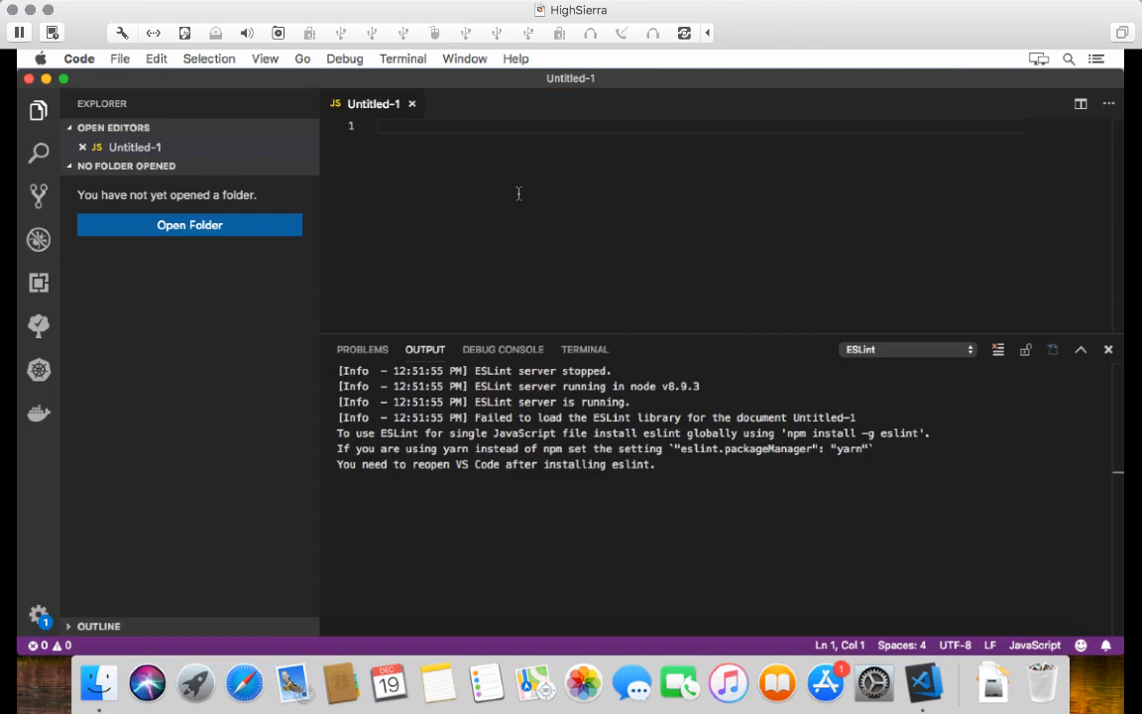
Write "let x = 1;" on the first line of the JavaScript file, followed by a blank line
{"action": "type", "text": "let x = 15;"}
{"action": "key", "text": "Return"}
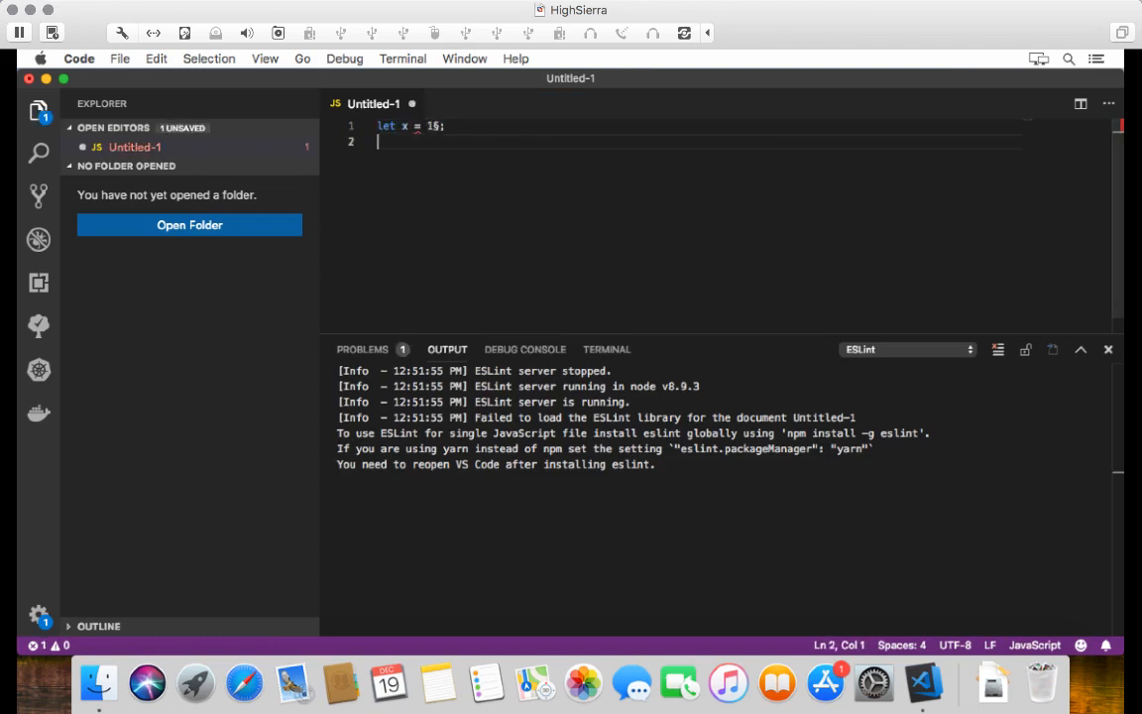
{"action": "key", "text": "BackSpace"}
{"action": "key", "text": "BackSpace"}
{"action": "key", "text": "BackSpace"}
{"action": "type", "text": ";"}
{"action": "key", "text": "Return"}
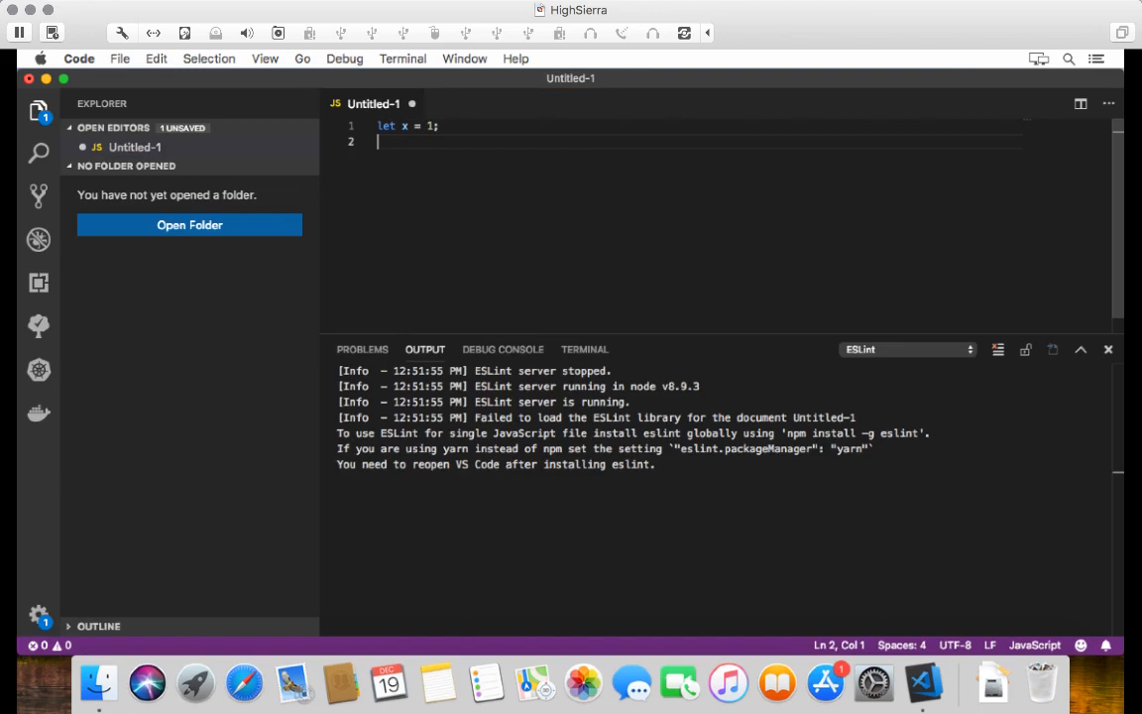
{"action": "key", "text": "Return"}
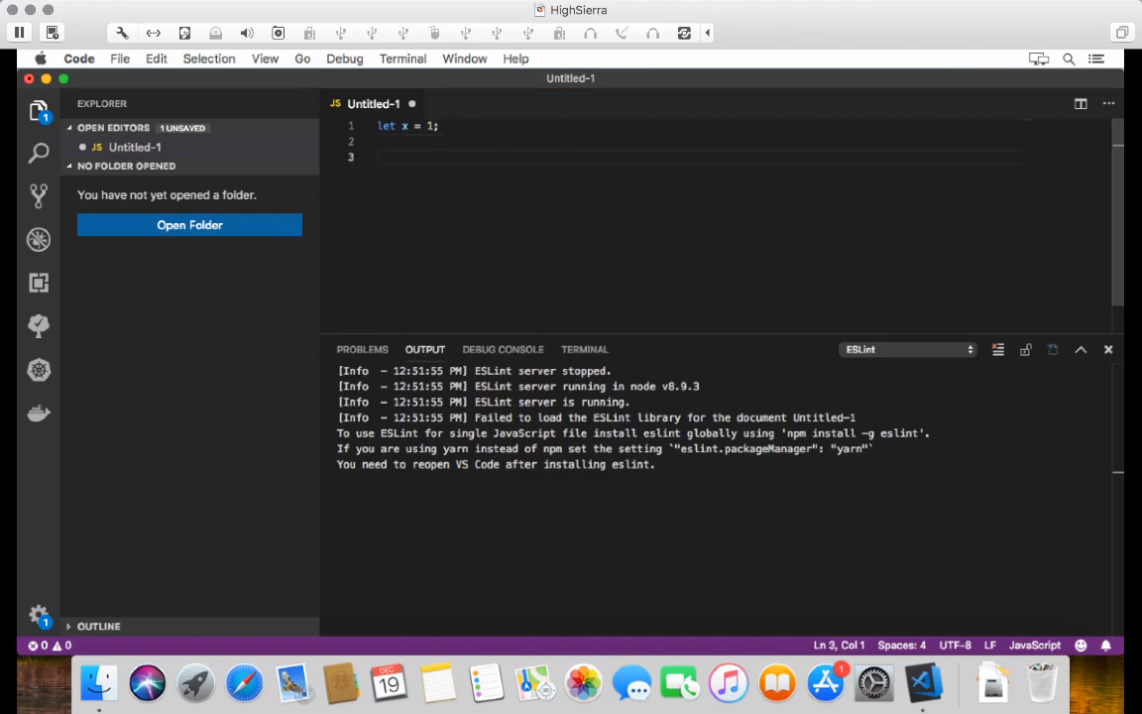
{"action": "type", "text": "ExtensionScriptApis."}
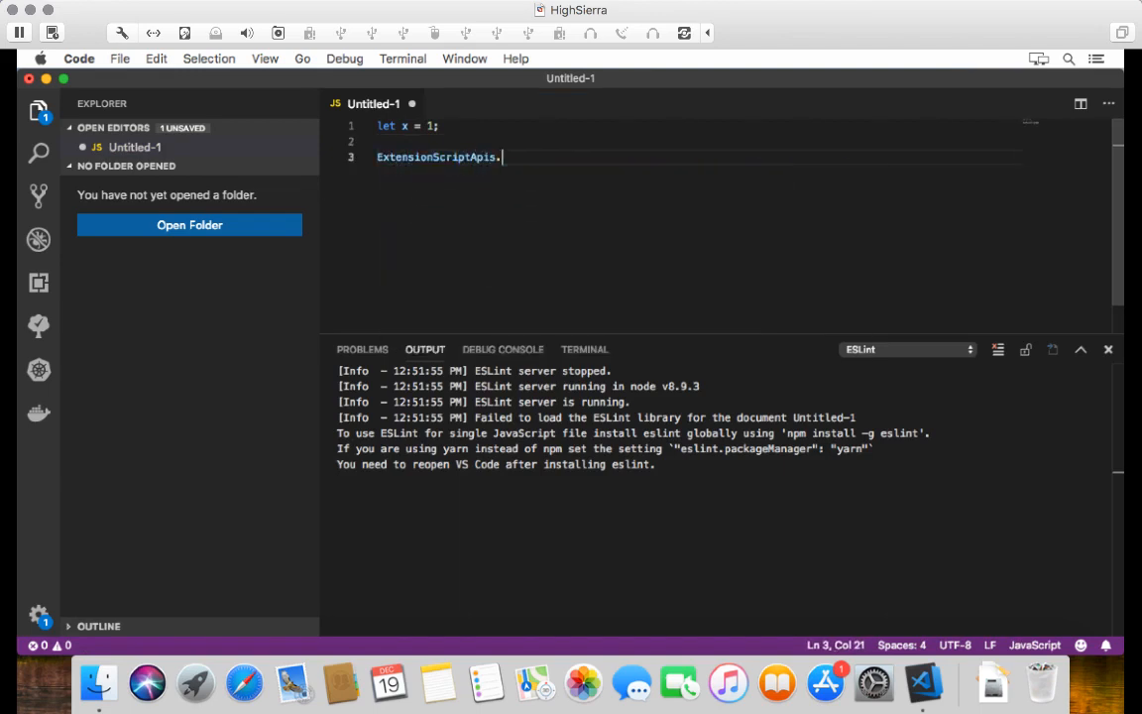
{"action": "key", "text": "super+shift+Left"}
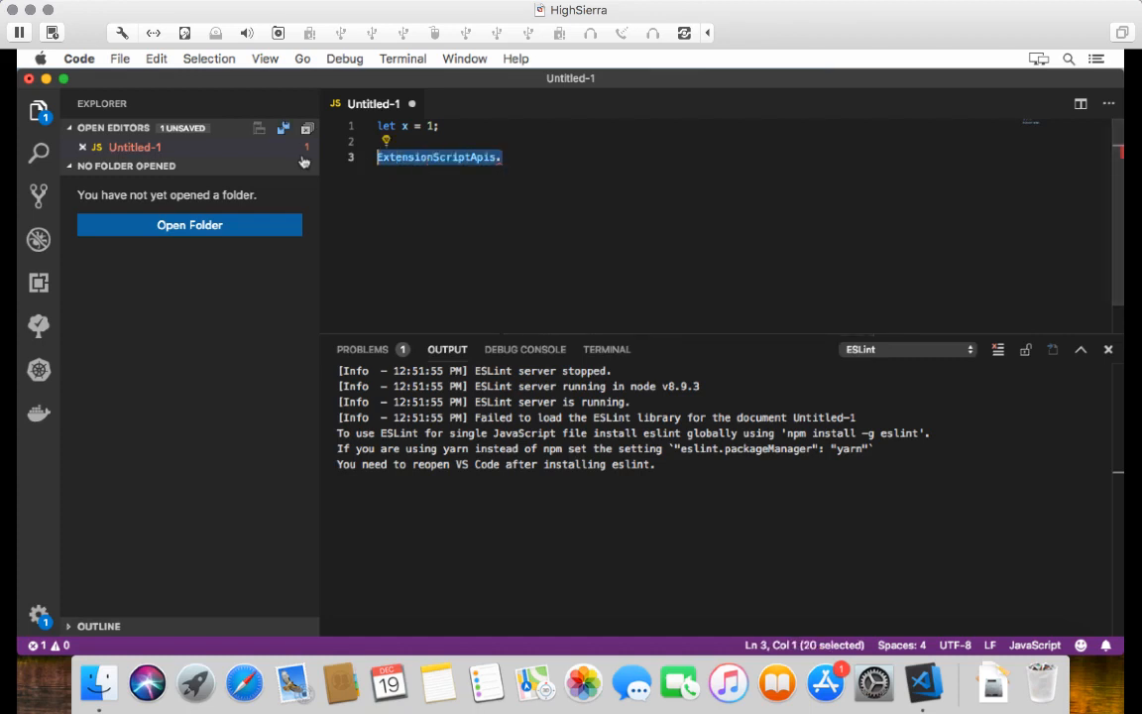
{"action": "type", "text": "expots"}
{"action": "type", "text": "."}
{"action": "key", "text": "BackSpace"}
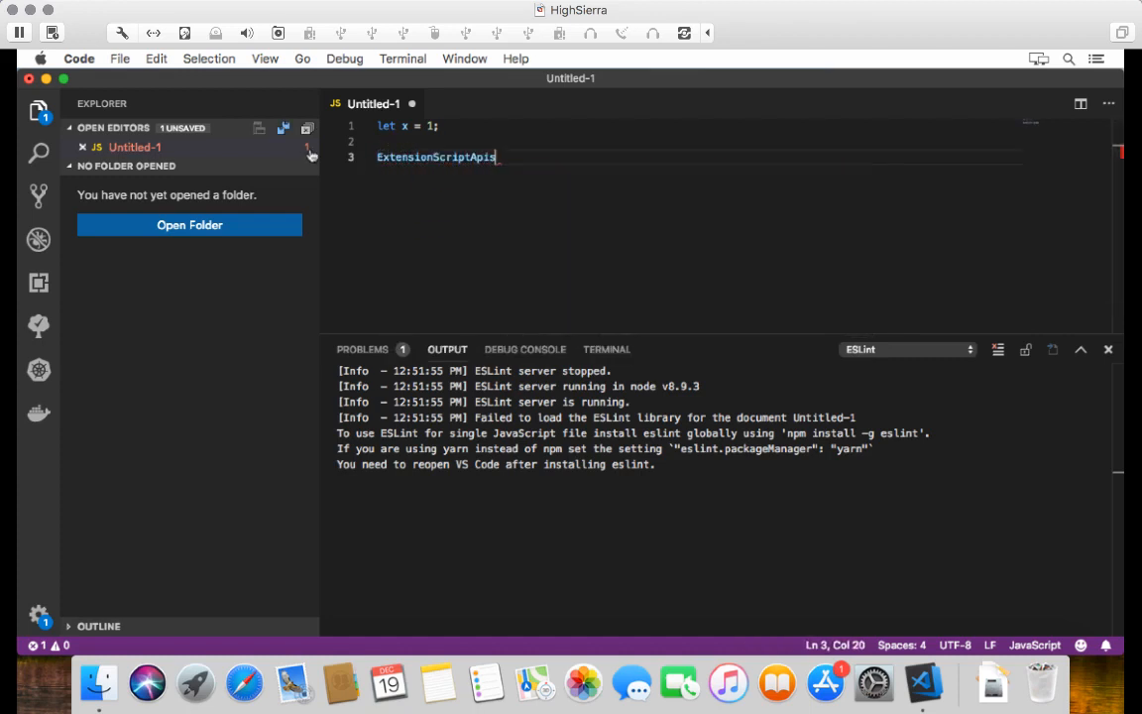
{"action": "key", "text": "shift+Up"}
{"action": "key", "text": "shift+Down"}
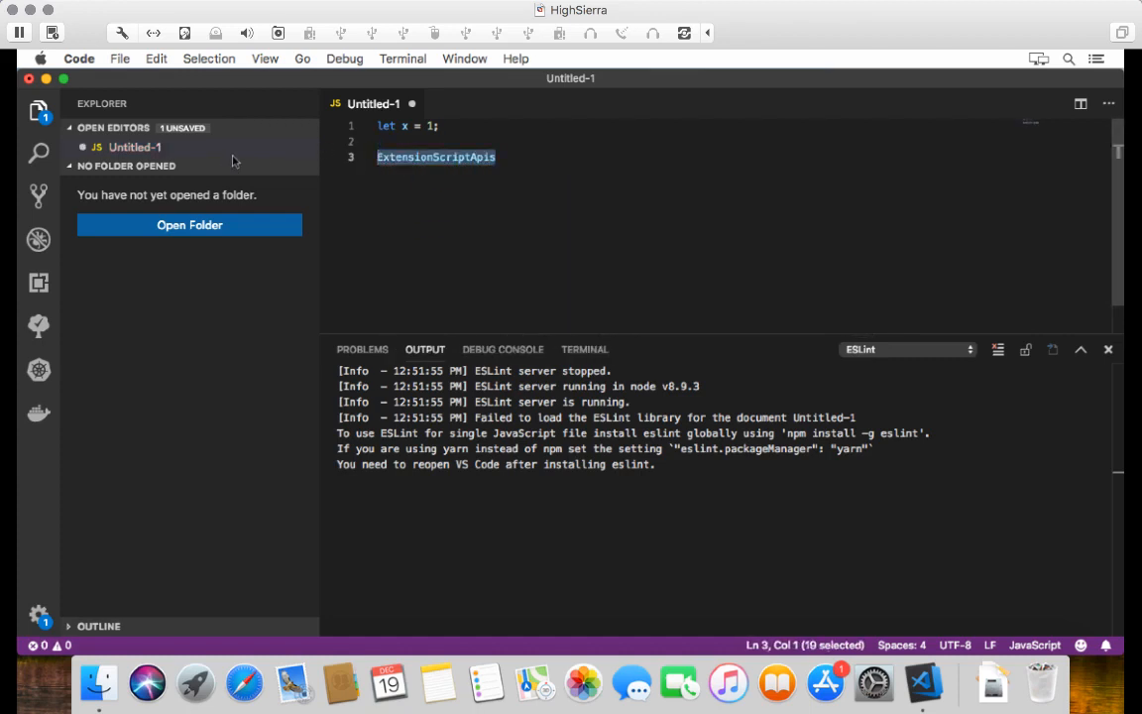
Write "exports.test = test;" on line 3 with the trailing comment "//TODO: This is a test"
{"action": "type", "text": "exports."}
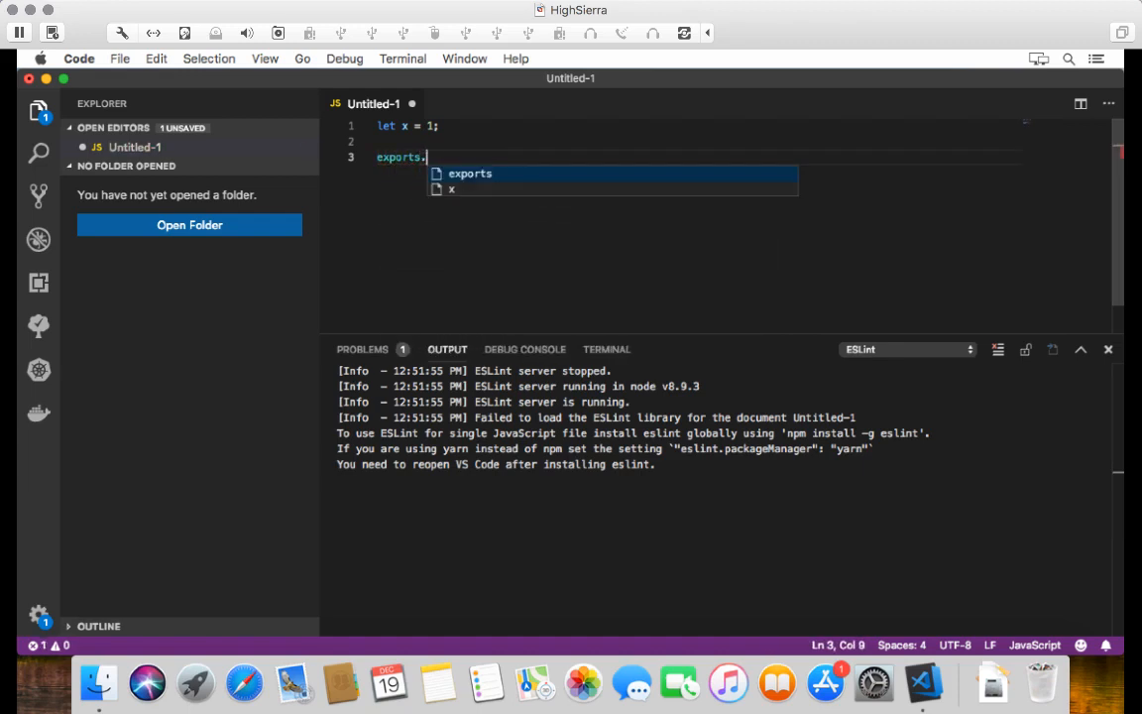
{"action": "type", "text": "test = test"}
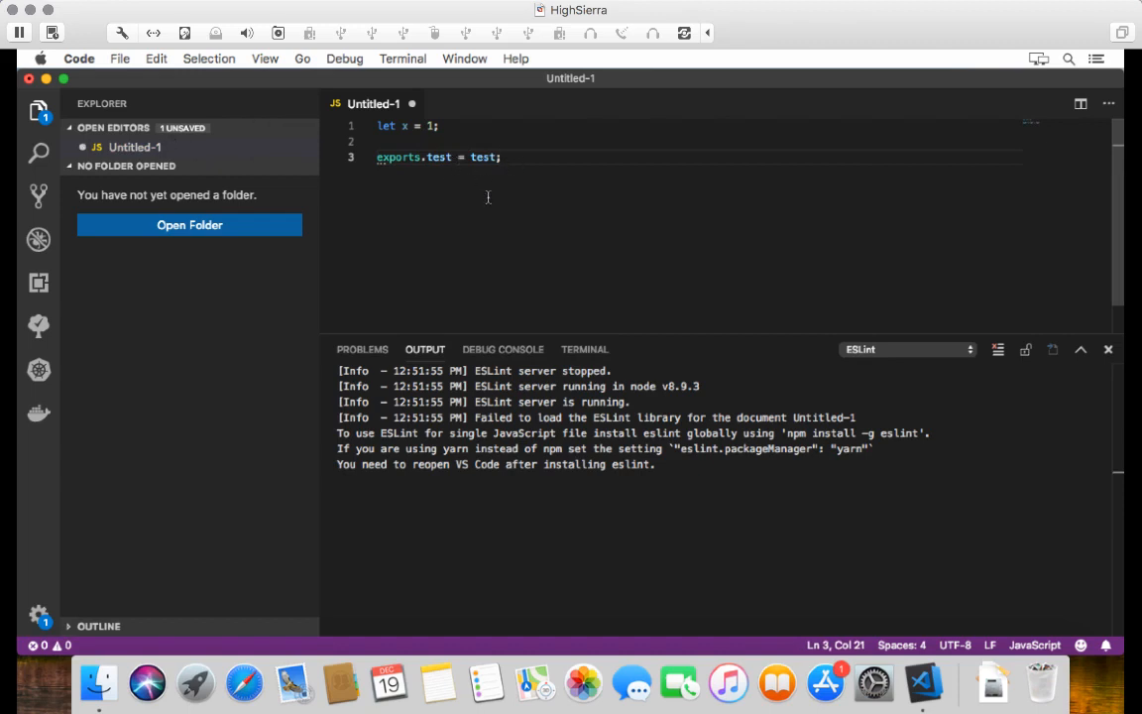
{"action": "type", "text": "//TODO:"}
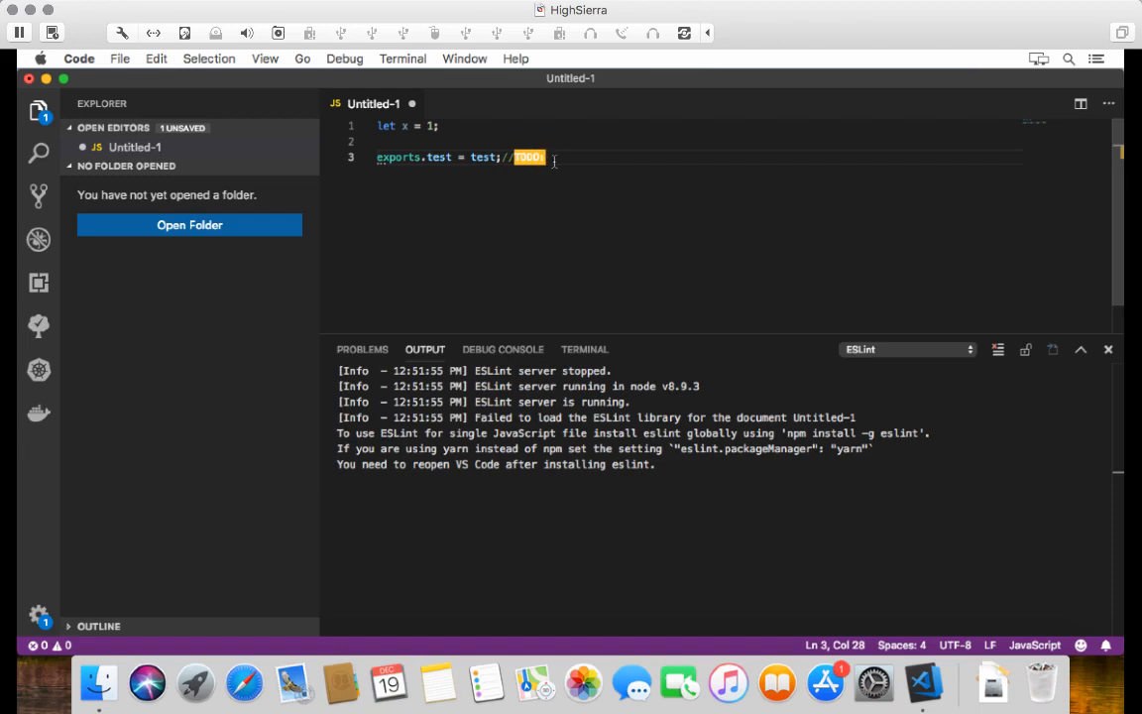
{"action": "type", "text": " This is a test"}
{"action": "key", "text": "Return"}
Add the comment "//FIXME: This is a fix me task" on line 4
{"action": "type", "text": "/"}
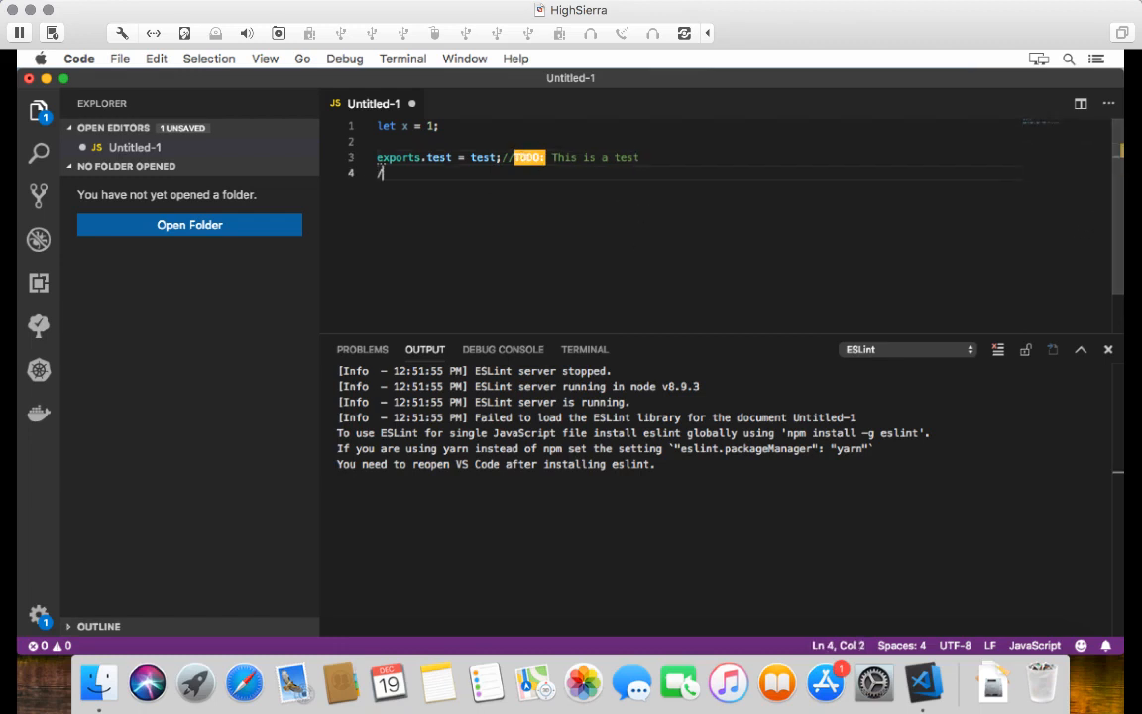
{"action": "type", "text": "/FIXME:"}
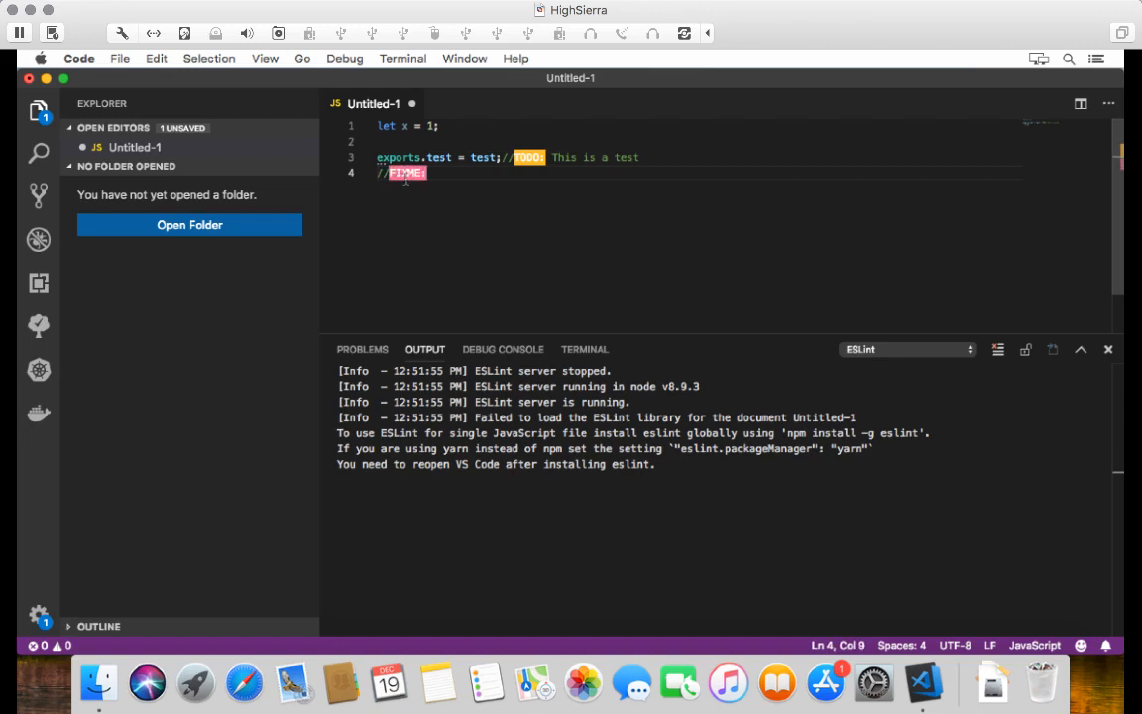
{"action": "type", "text": " This is a fix me task"}
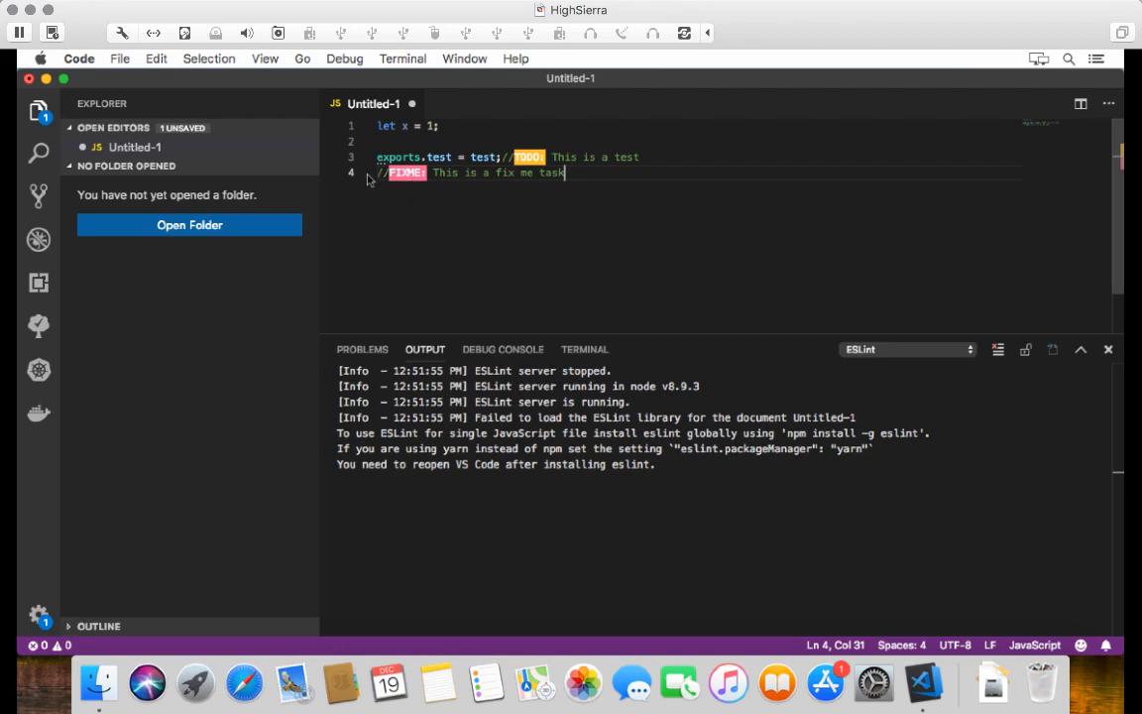
Save the file as test.js on the Desktop and expand its entry in the Todo Tree
{"action": "left_click", "coordinate": [39, 329]}
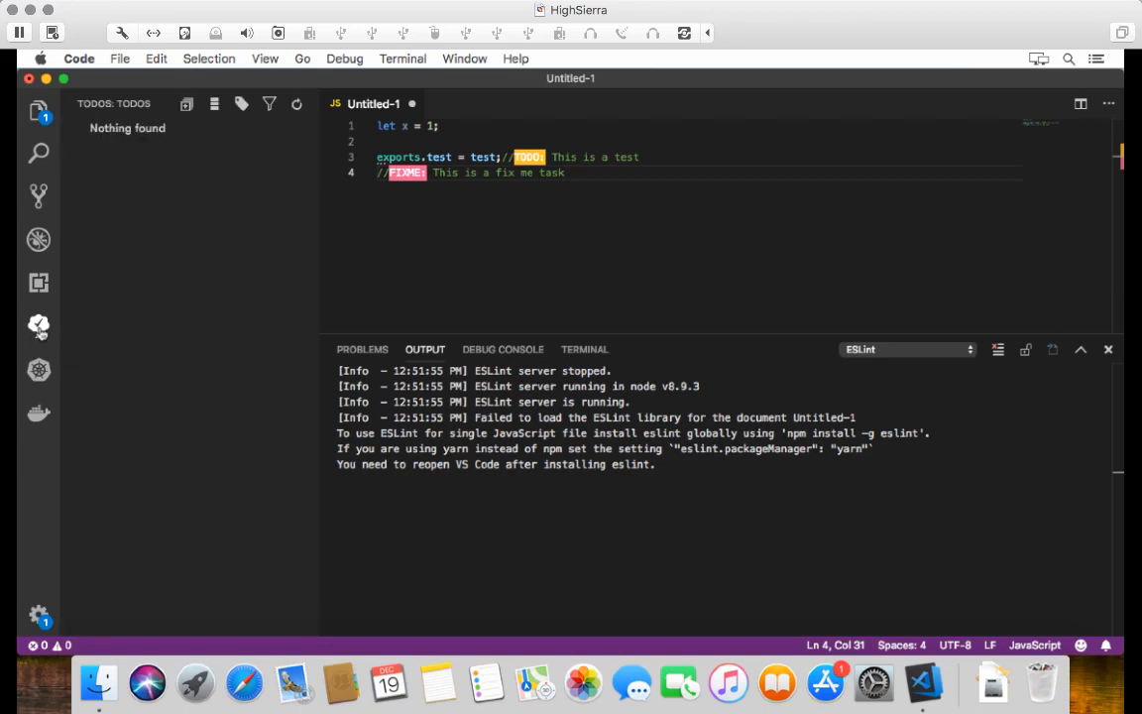
{"action": "key", "text": "super+s"}
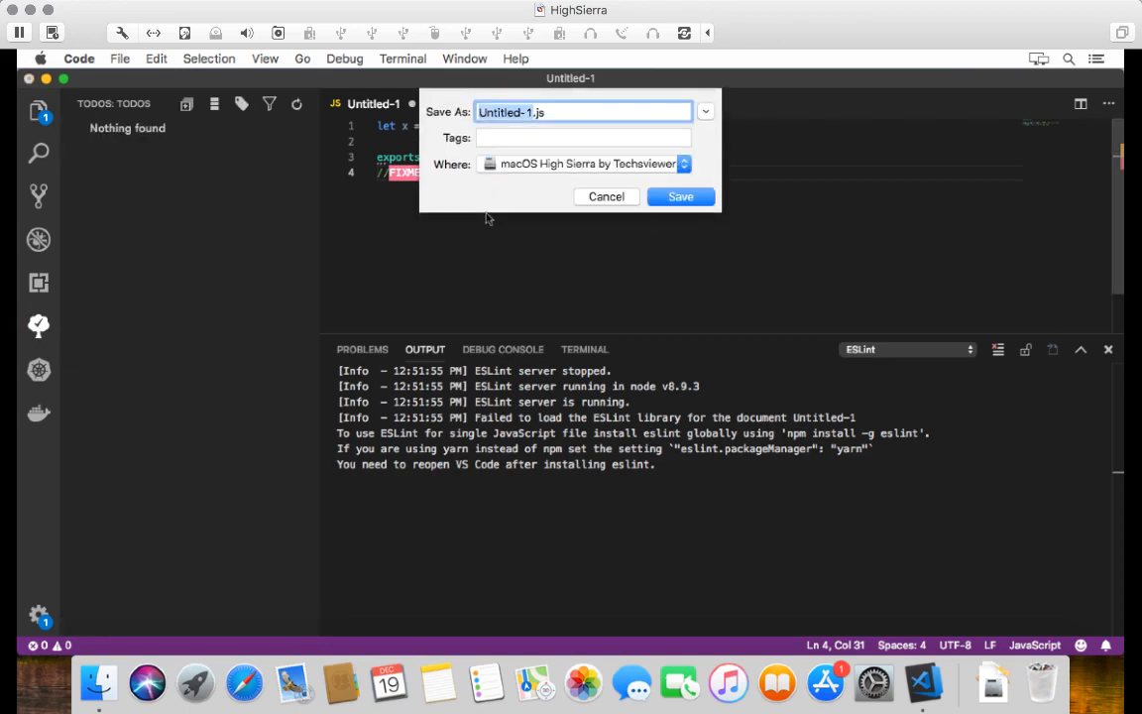
{"action": "left_click", "coordinate": [705, 116]}
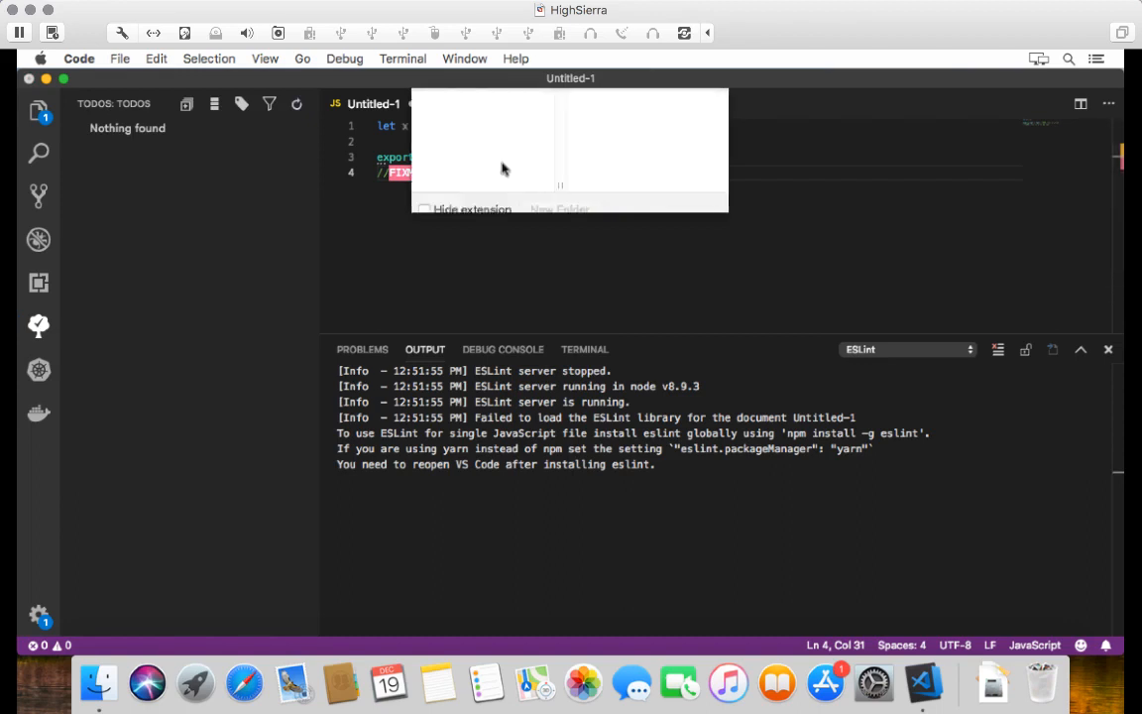
{"action": "left_click", "coordinate": [320, 268]}
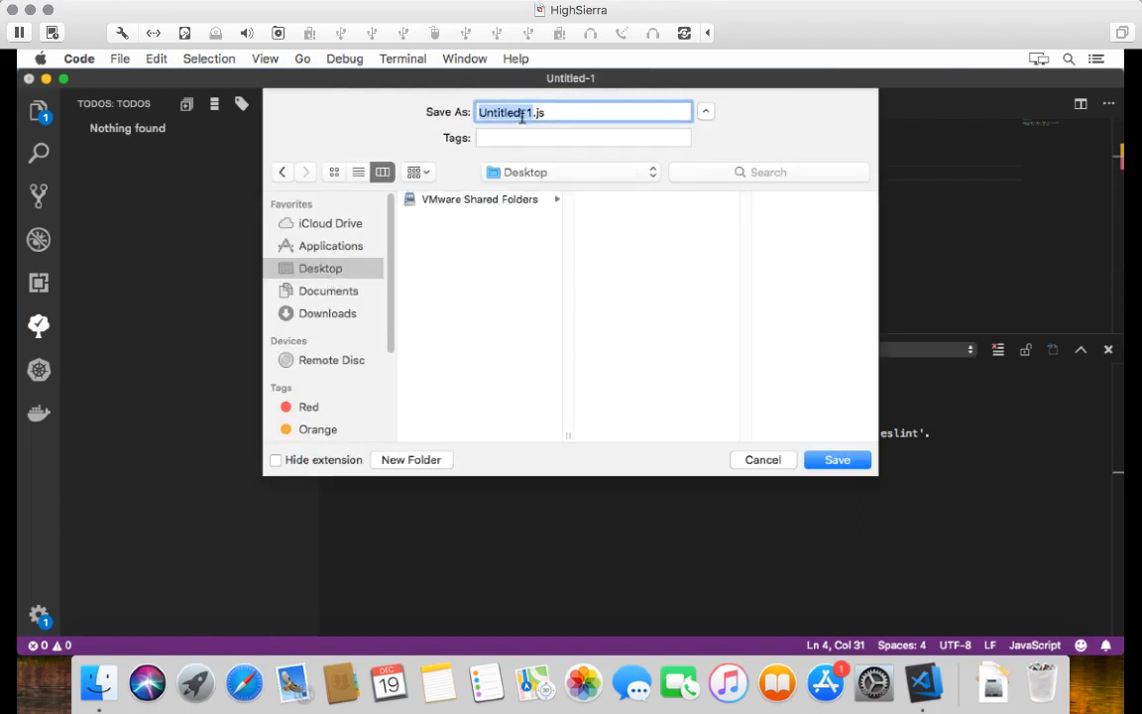
{"action": "type", "text": "test"}
{"action": "left_click", "coordinate": [836, 459]}
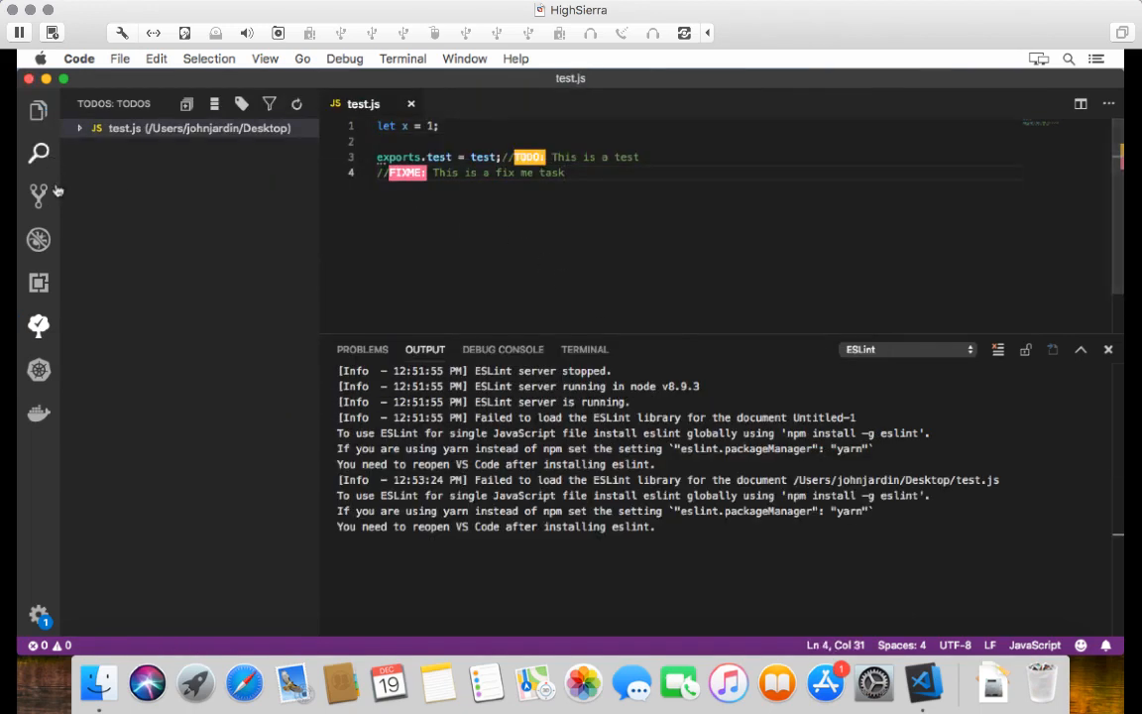
{"action": "left_click", "coordinate": [80, 131]}
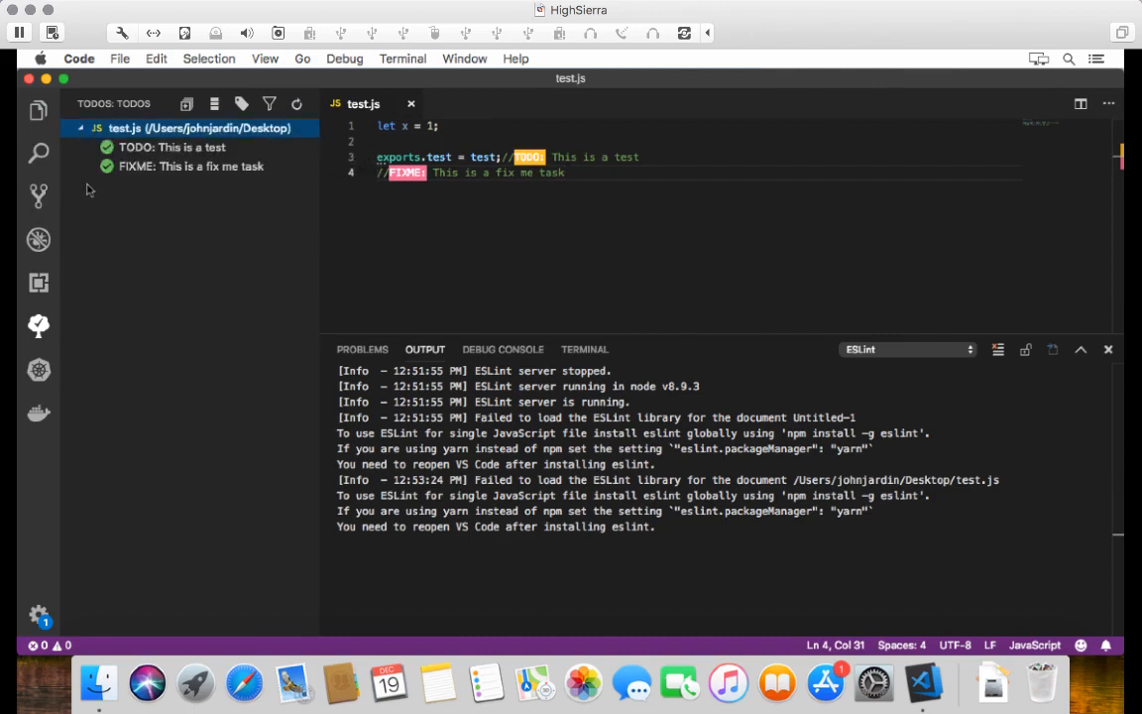